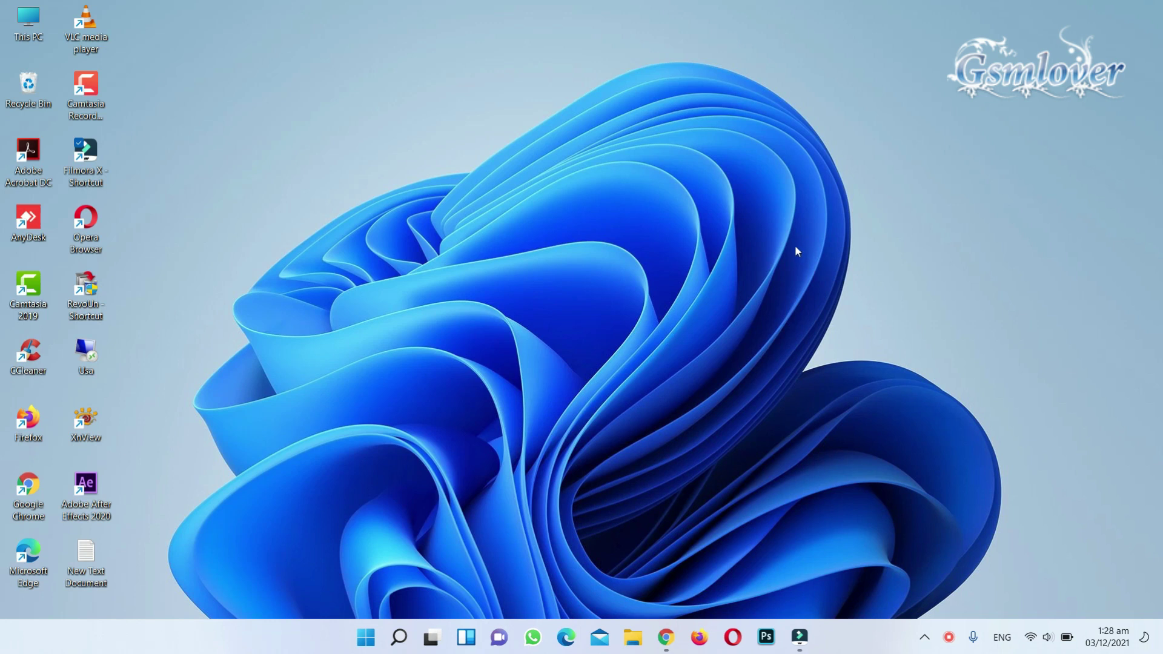
- Launch Firefox from the taskbar
click(701, 631)
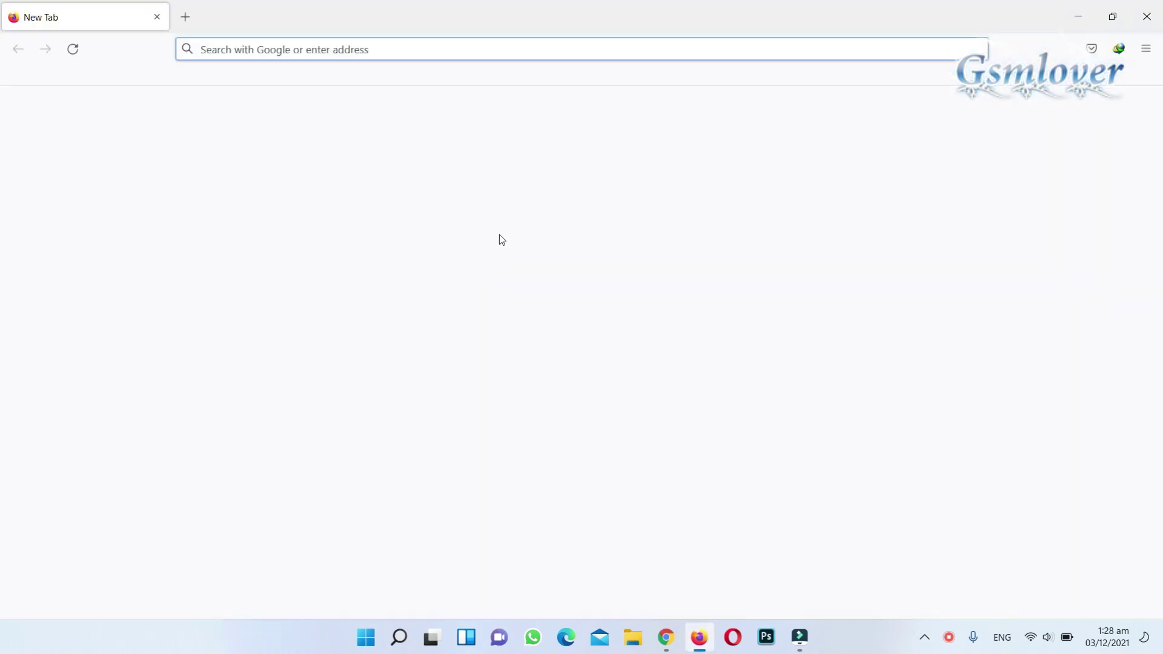
- Go to bitnami.com and browse its Applications catalog down to WordPress, Joomla!, Redmine and Drupal
click(545, 326)
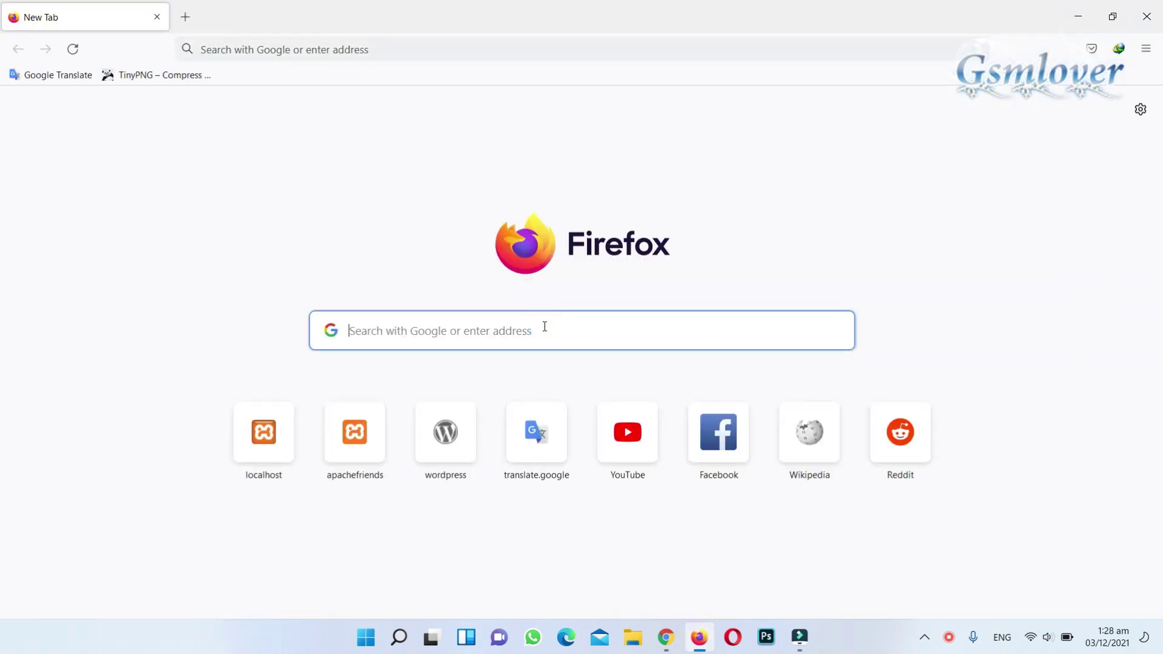
text(bitnami)
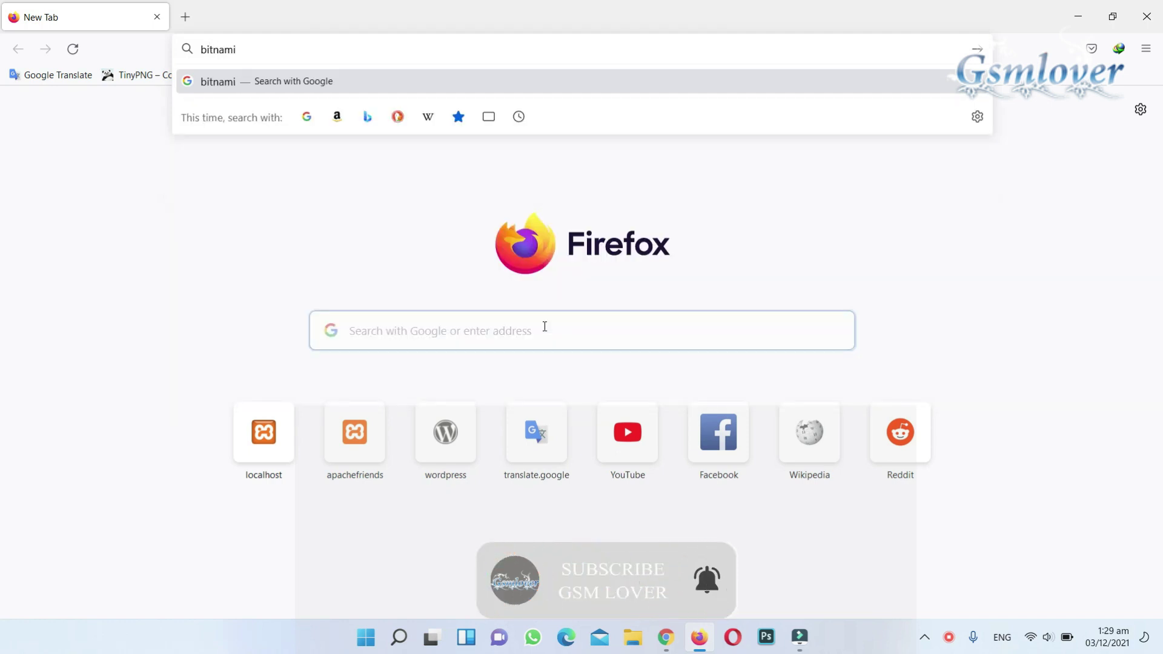
text(.com)
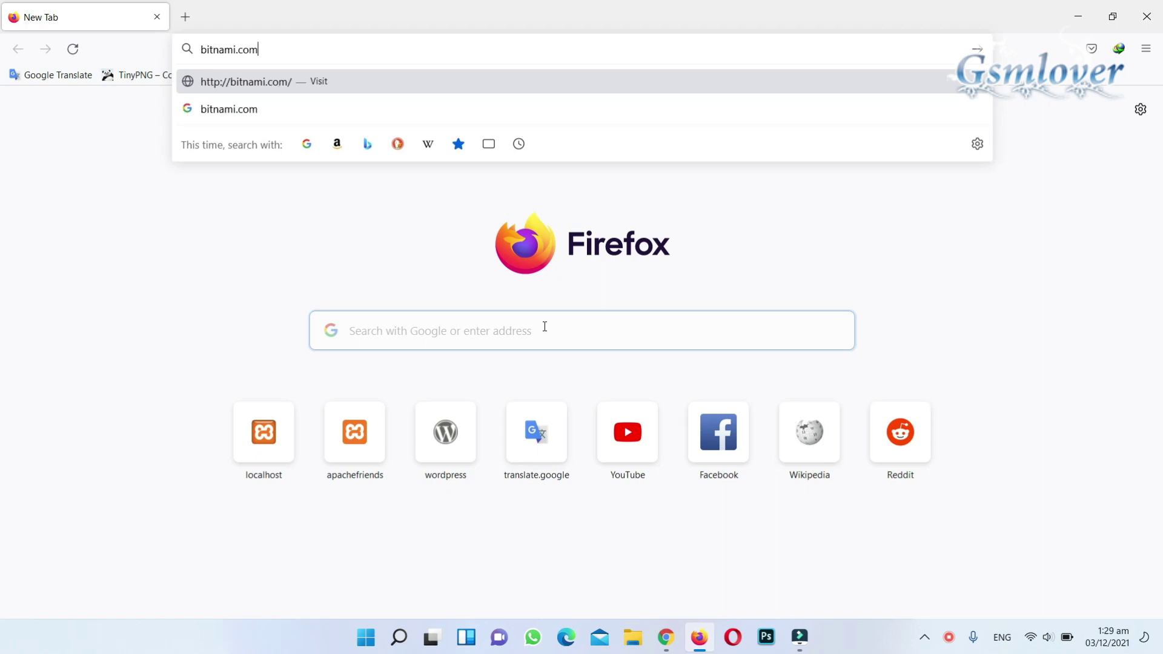
key(Return)
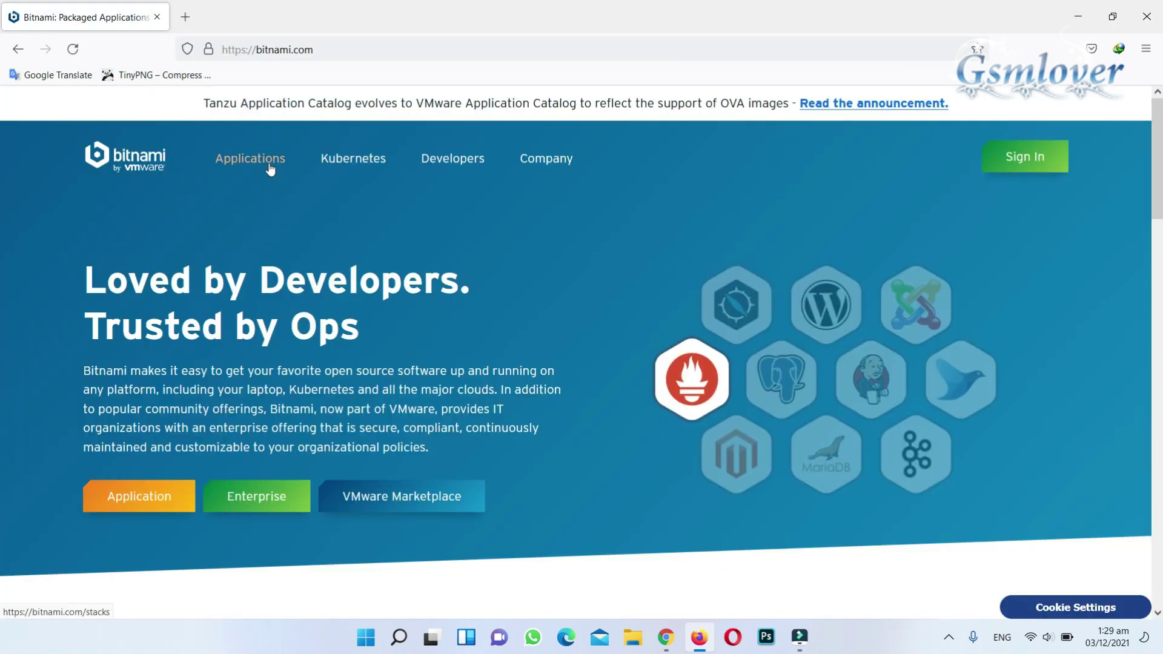
click(270, 165)
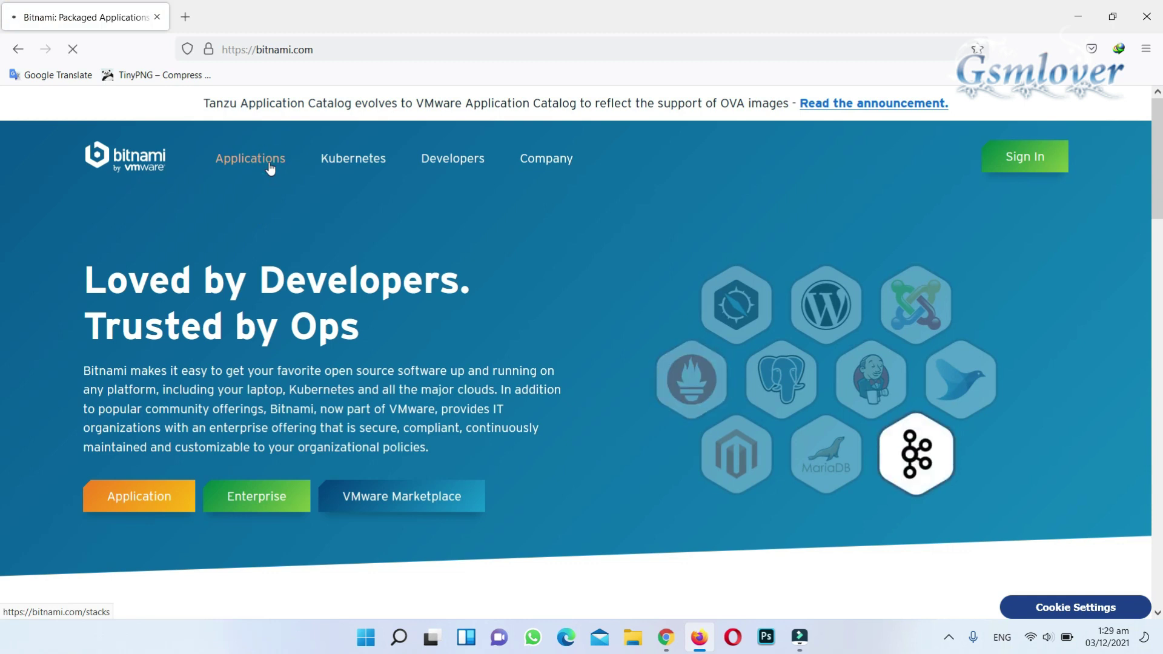
scroll(538, 313, down, 2)
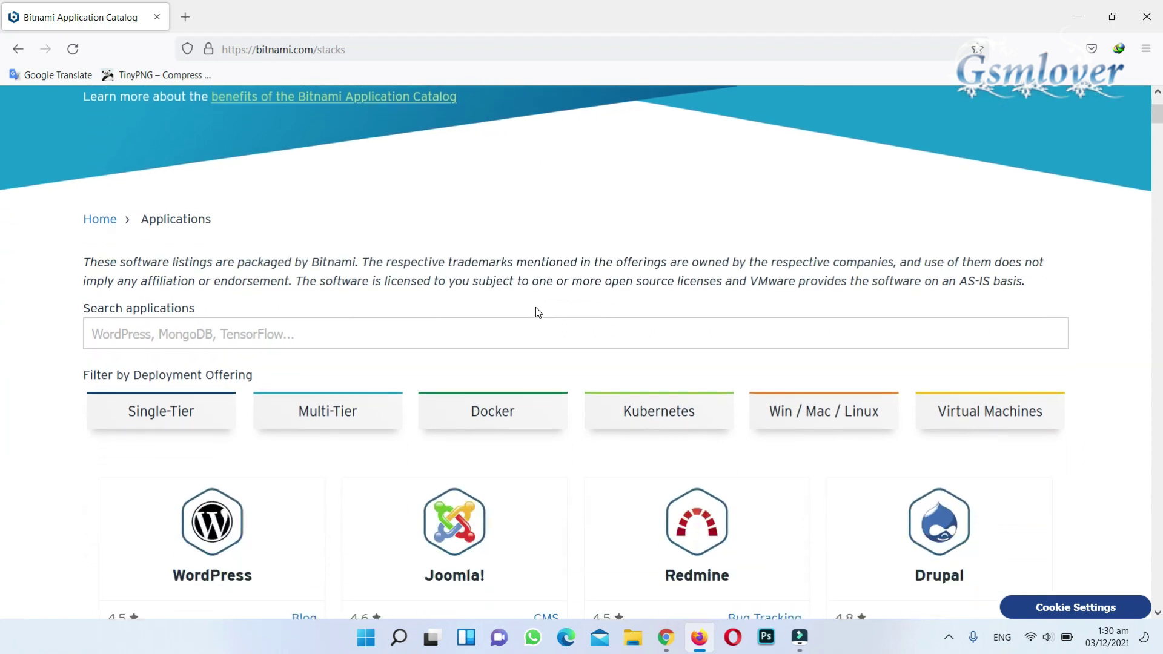
scroll(538, 313, down, 2)
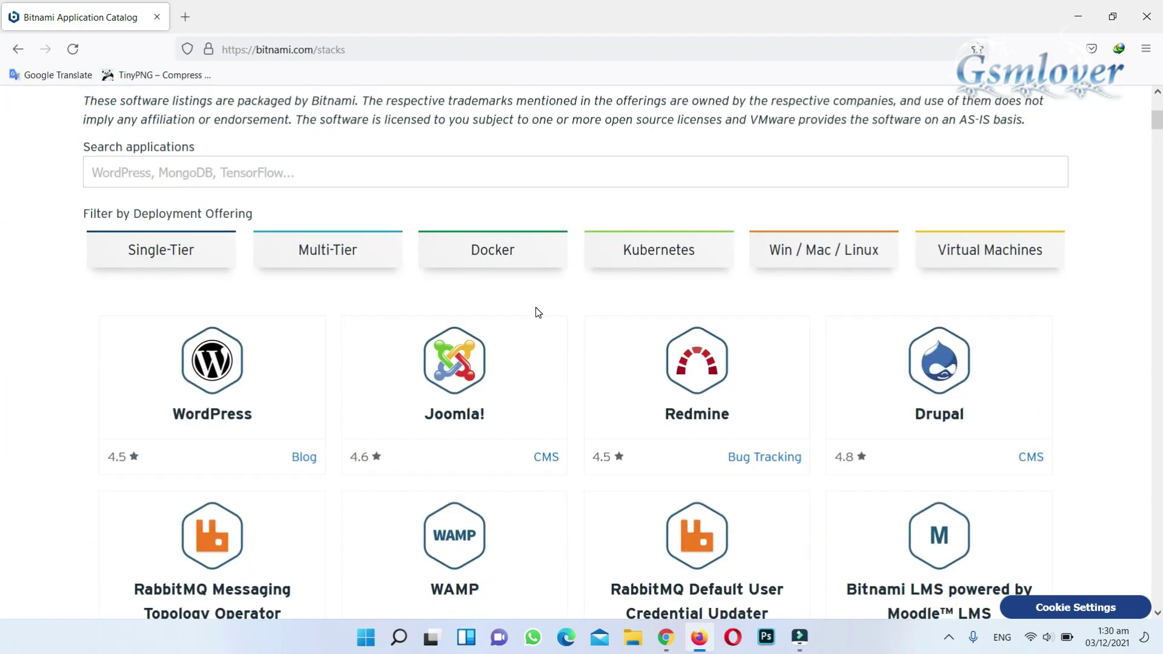
- Download the WordPress Windows 64-bit installer from its Win/Mac/Linux page, skipping sign-in
click(212, 371)
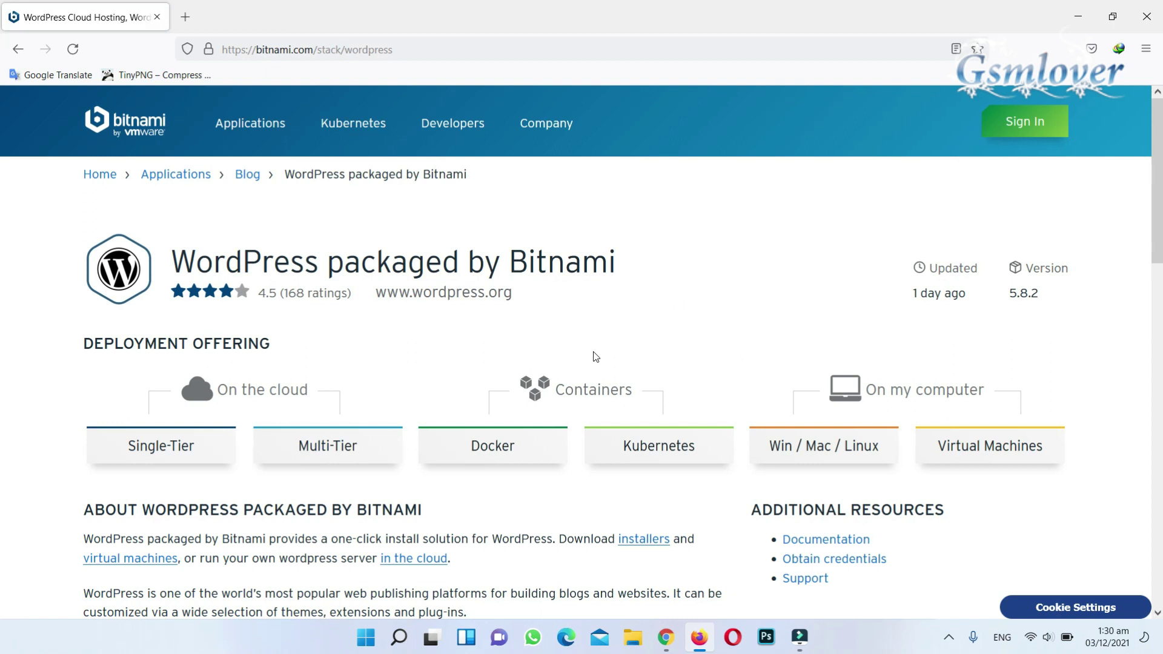
click(815, 448)
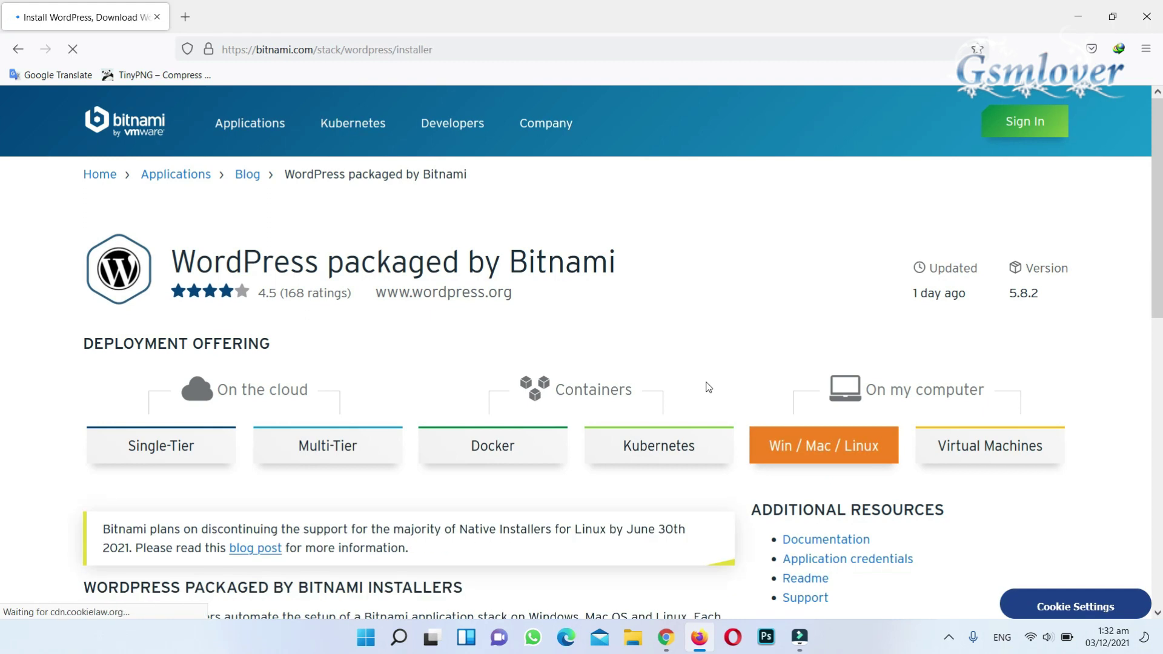
scroll(709, 388, down, 4)
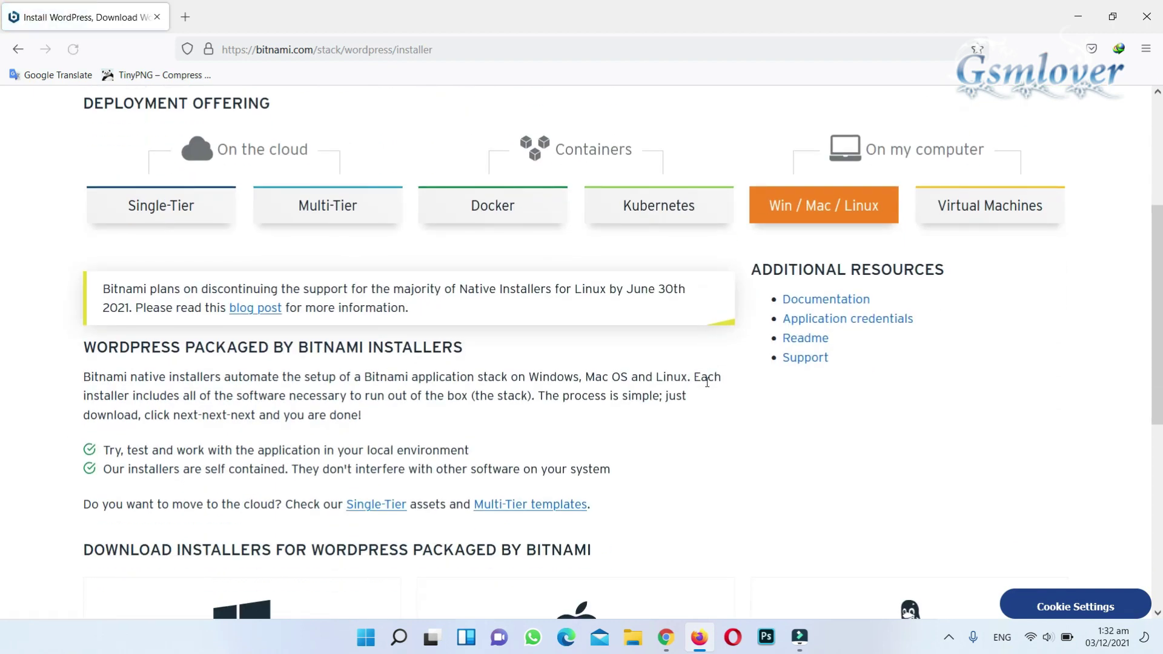
scroll(706, 383, down, 5)
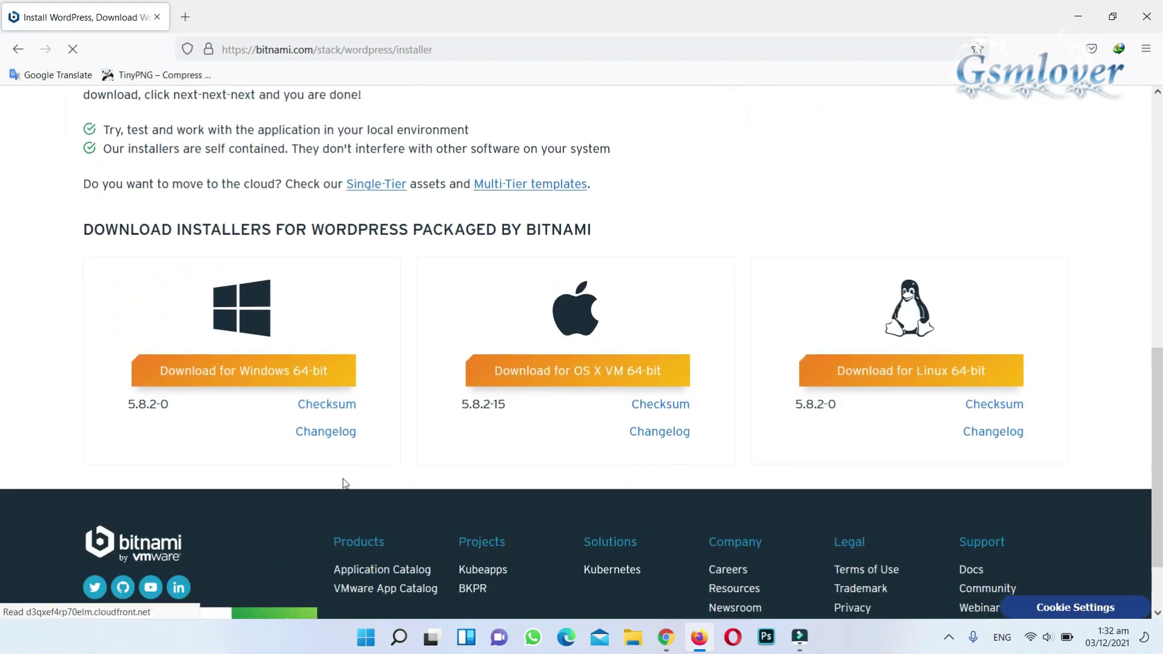
click(284, 372)
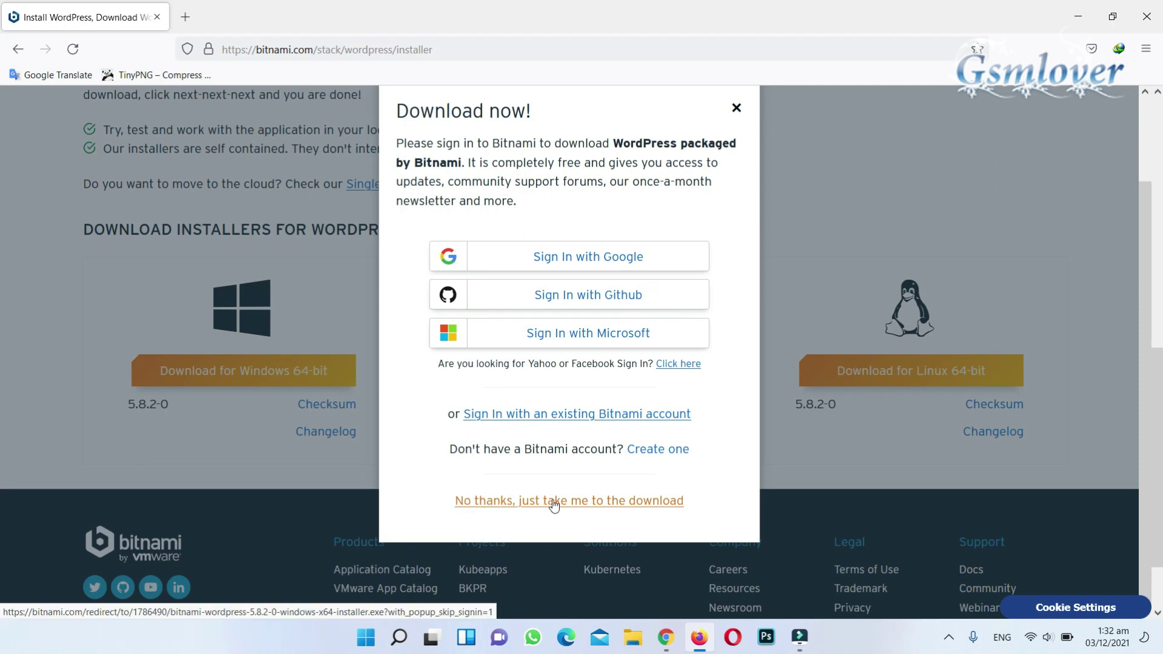
click(630, 501)
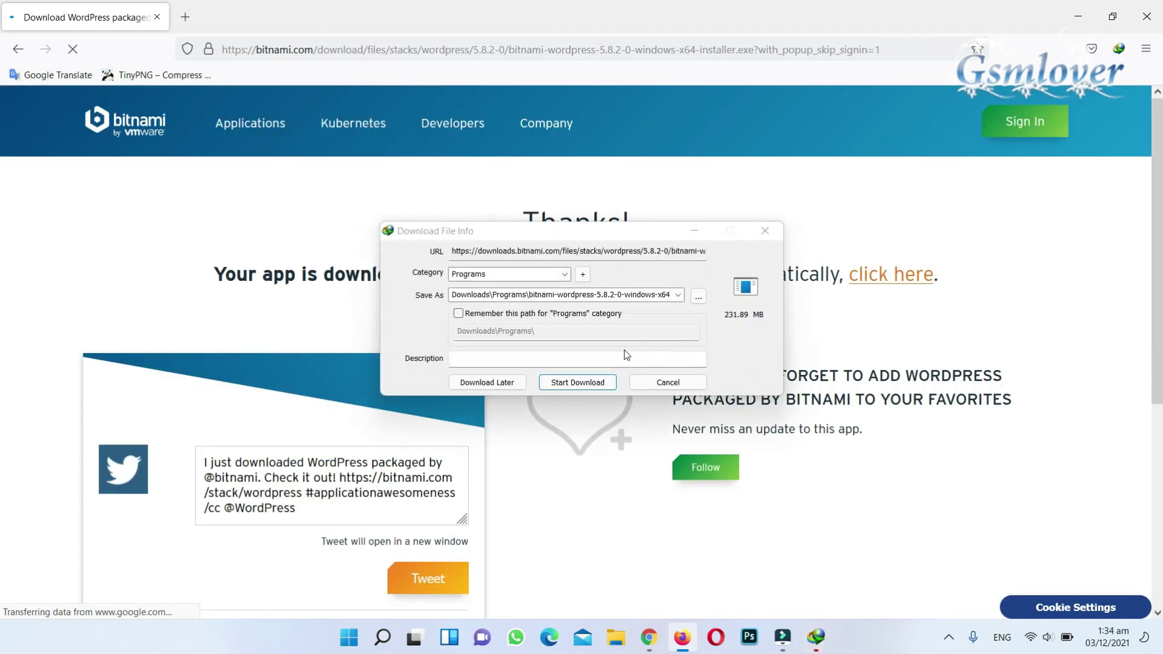
- Download the 231.89 MB WordPress installer in Internet Download Manager and run it
click(590, 384)
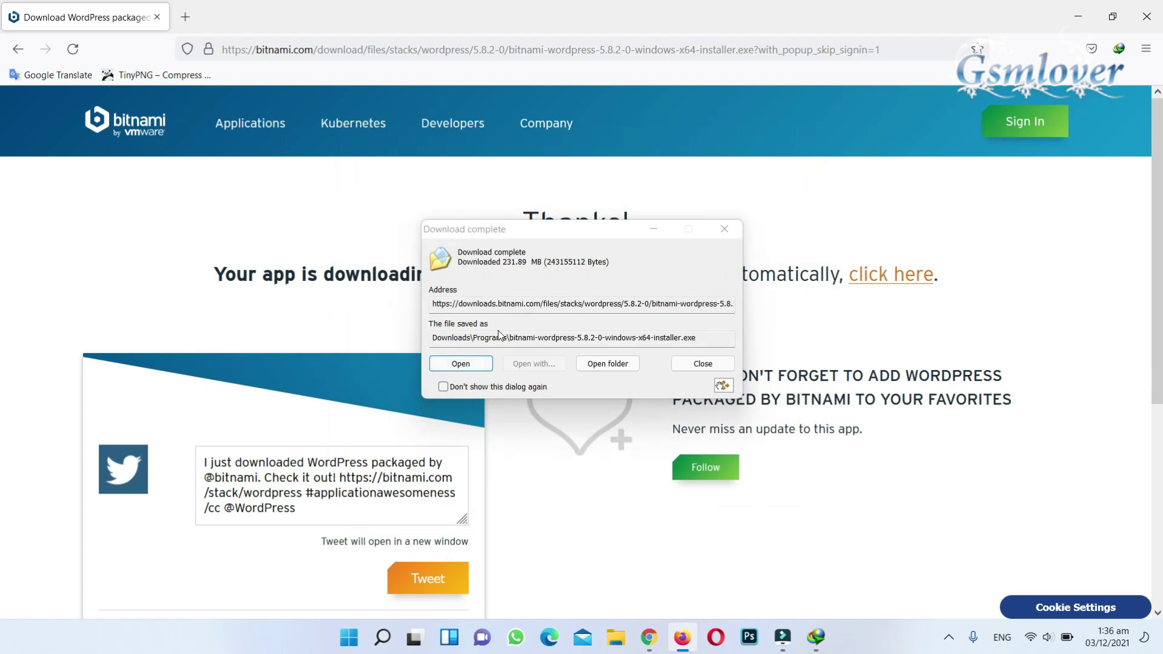
click(471, 365)
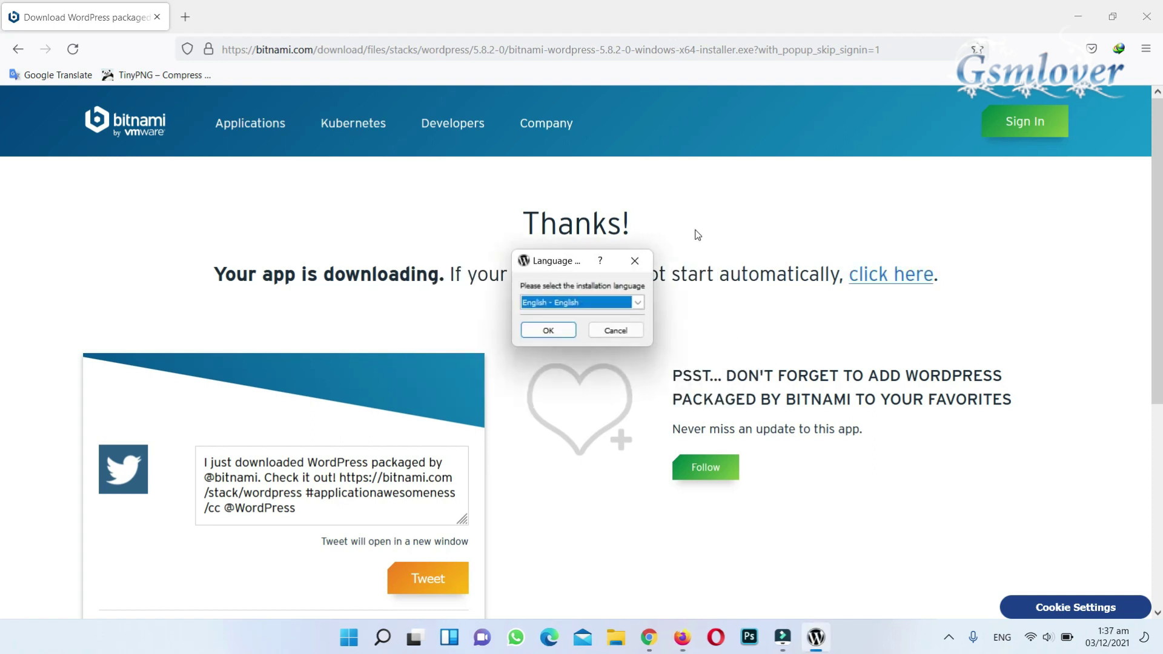
- Start setup in English, keeping the WordPress and PhpMyAdmin components
click(544, 330)
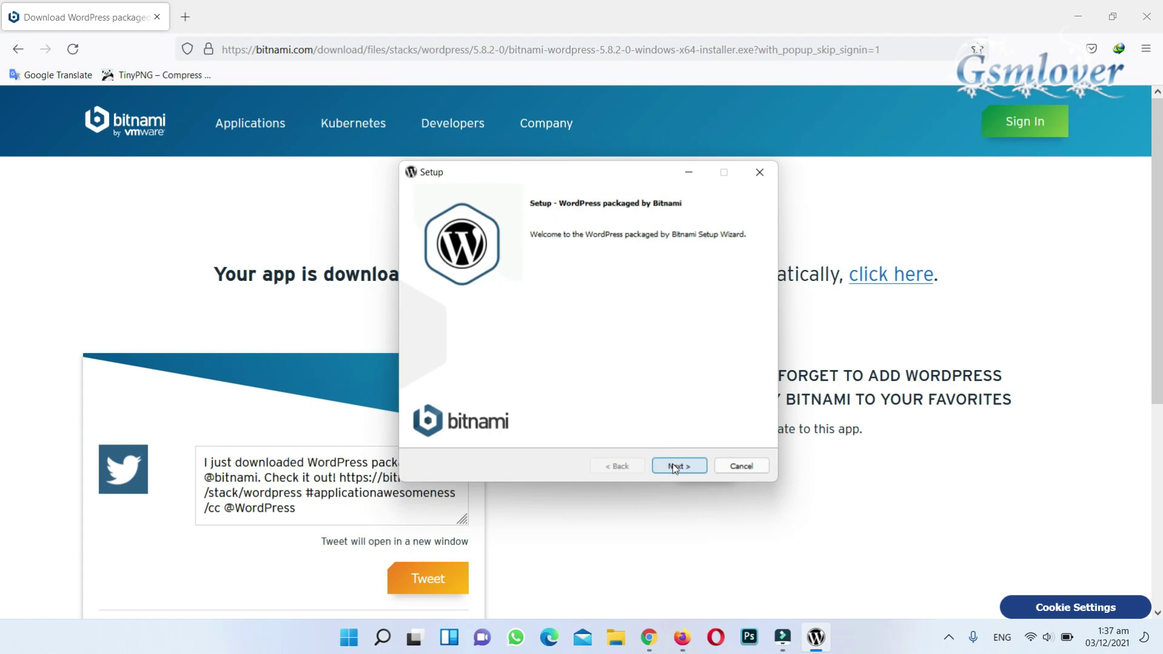
click(675, 468)
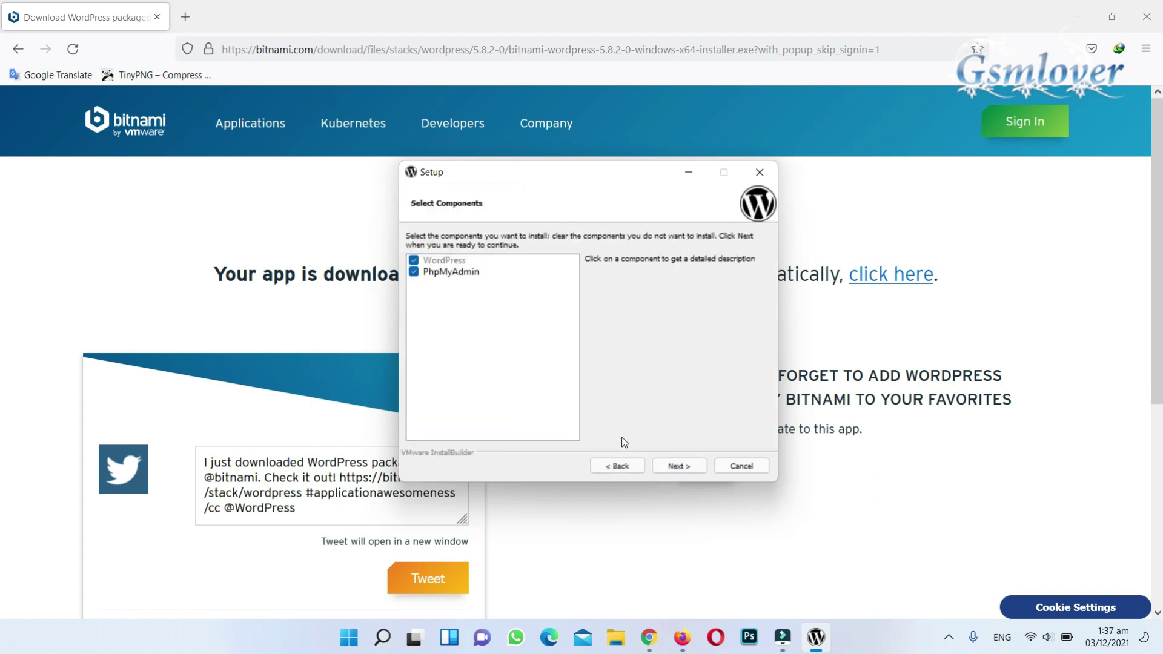
click(674, 466)
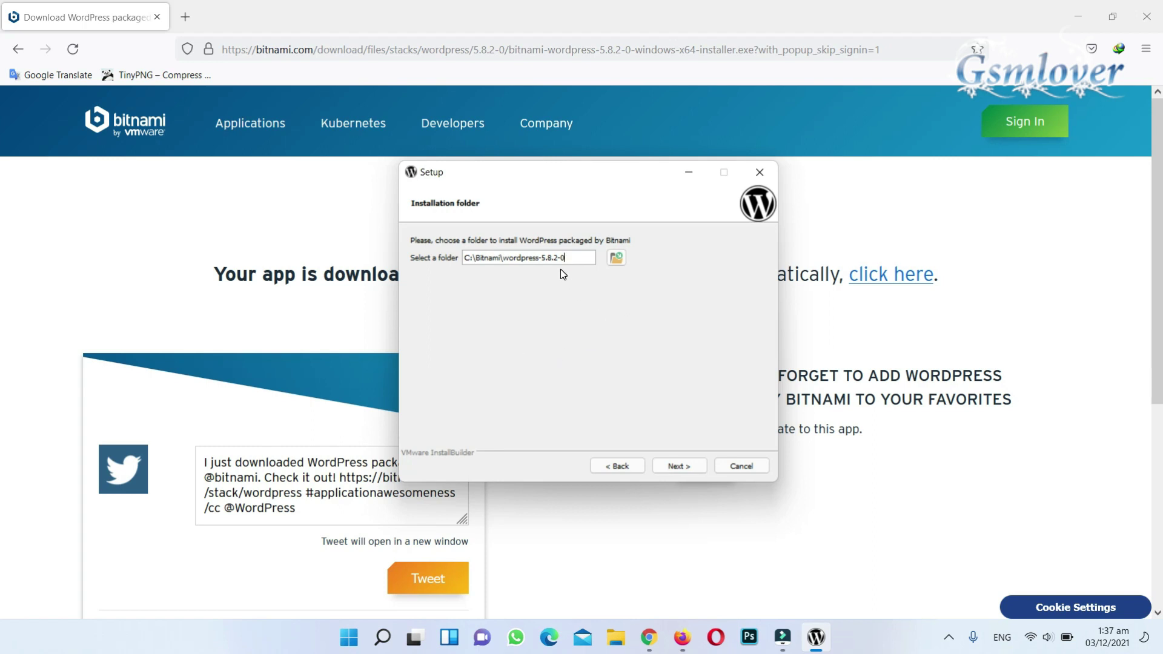
- Set the installation folder to C:\Bitnami\wordpress by removing the -5.8.2-0 version suffix
drag(563, 256, 502, 257)
click(588, 259)
click(675, 467)
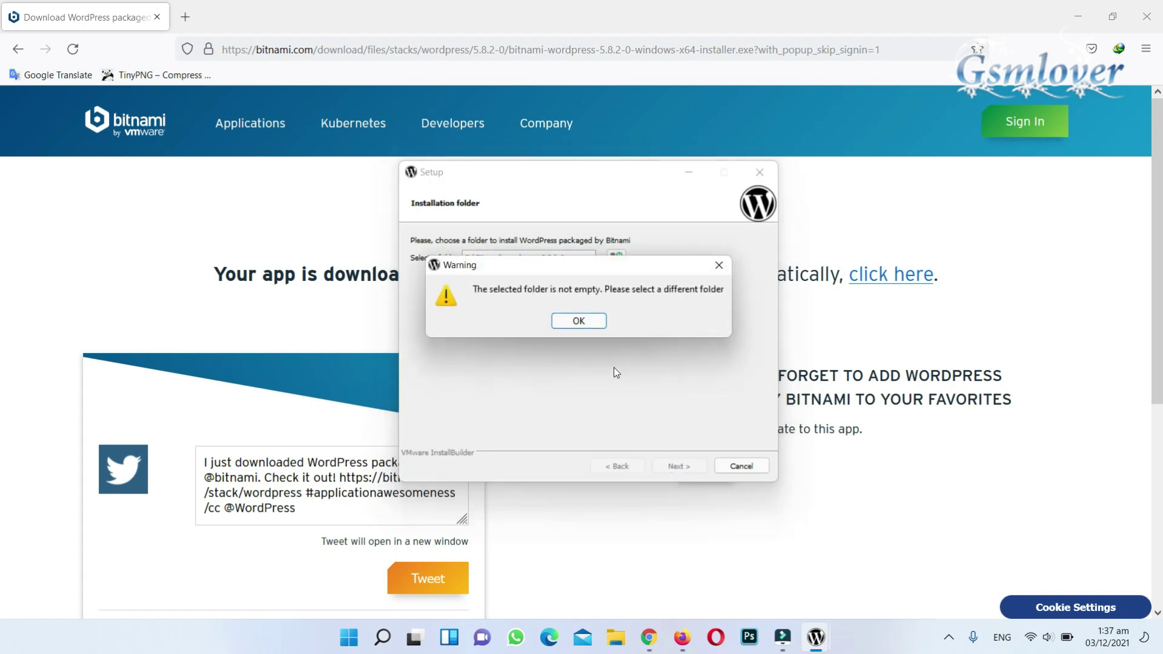
click(581, 321)
drag(564, 257, 545, 259)
key(BackSpace)
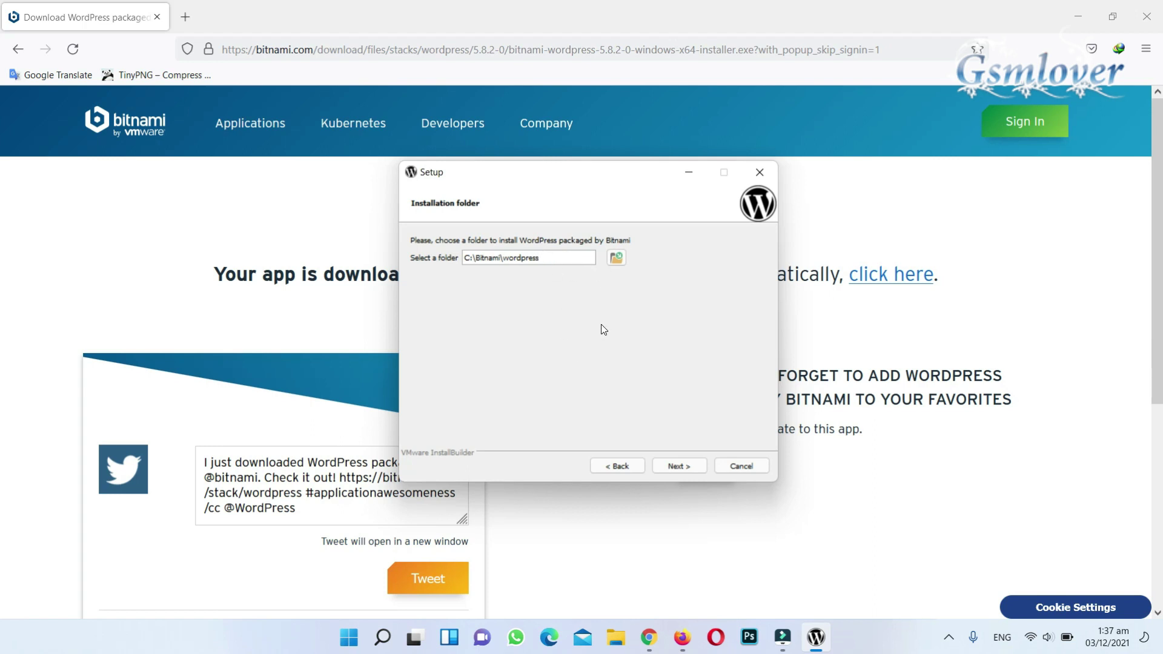
- On Create Admin account, replace the real name, then enter the e-mail, login and password
click(679, 464)
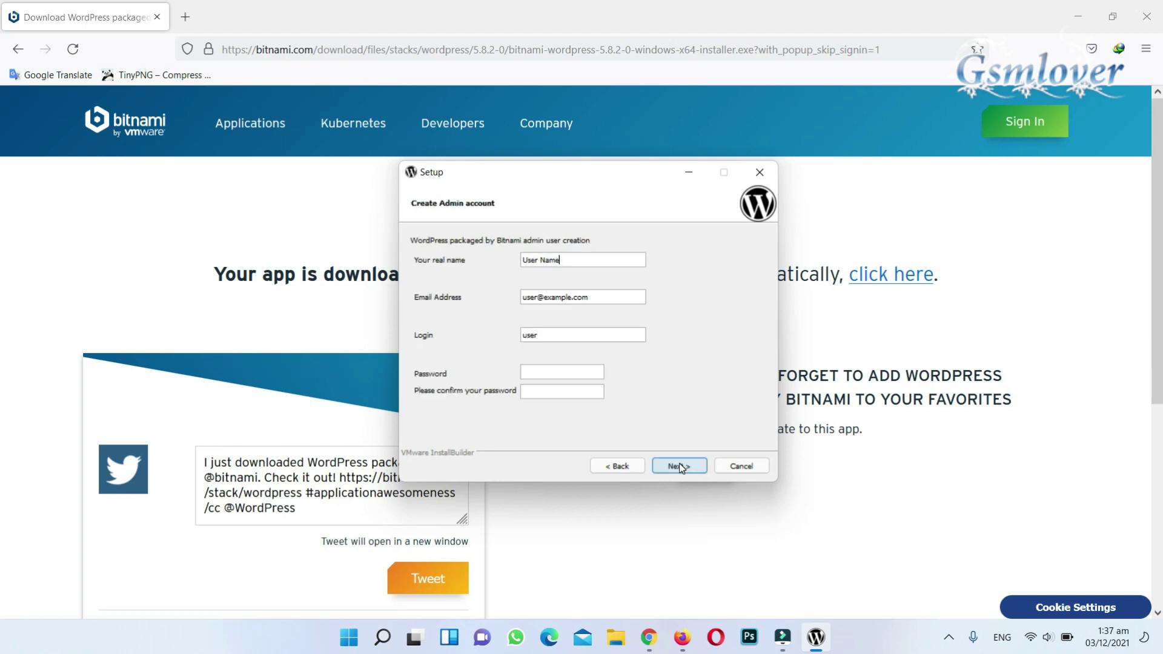
drag(583, 262, 512, 262)
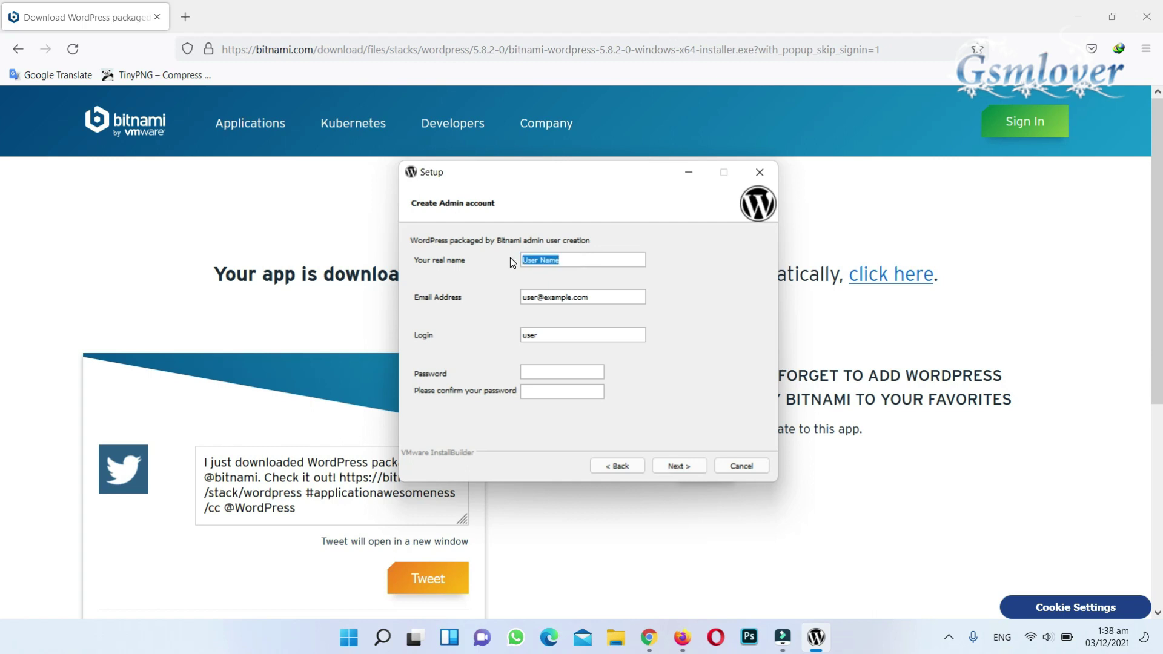
text(Shafiq)
key(Tab)
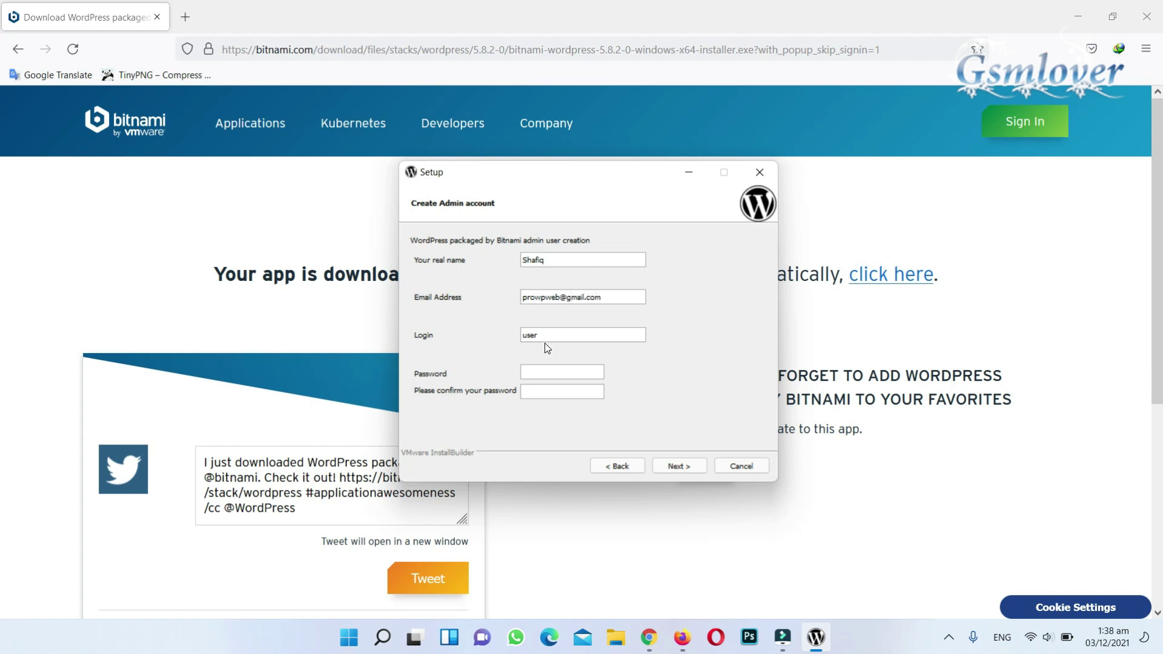
key(Tab)
text(pop)
click(544, 375)
text(************)
- Accept the default ports: Apache 81, SSL 444 and MariaDB 3307
click(678, 466)
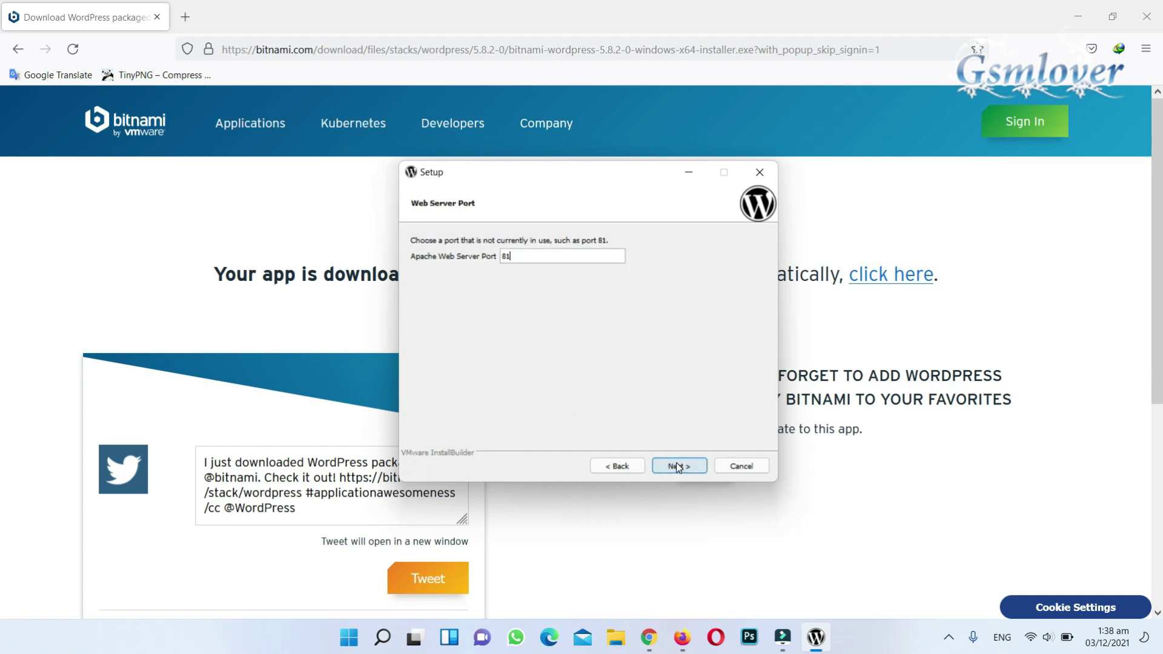
click(677, 466)
click(677, 466)
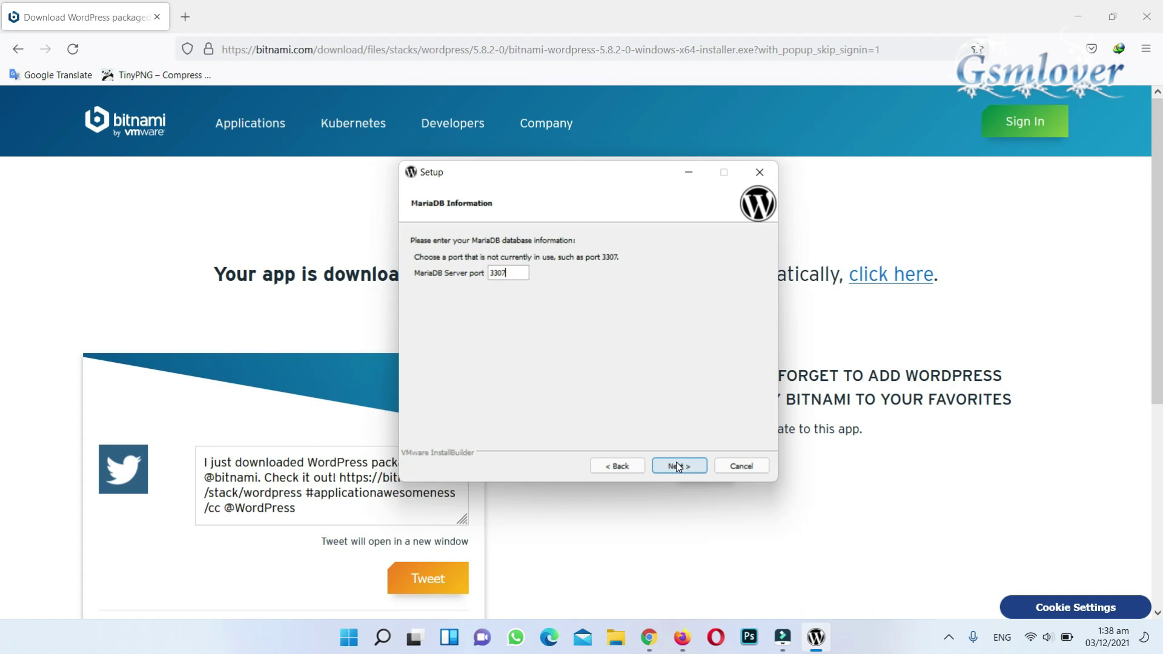
click(678, 467)
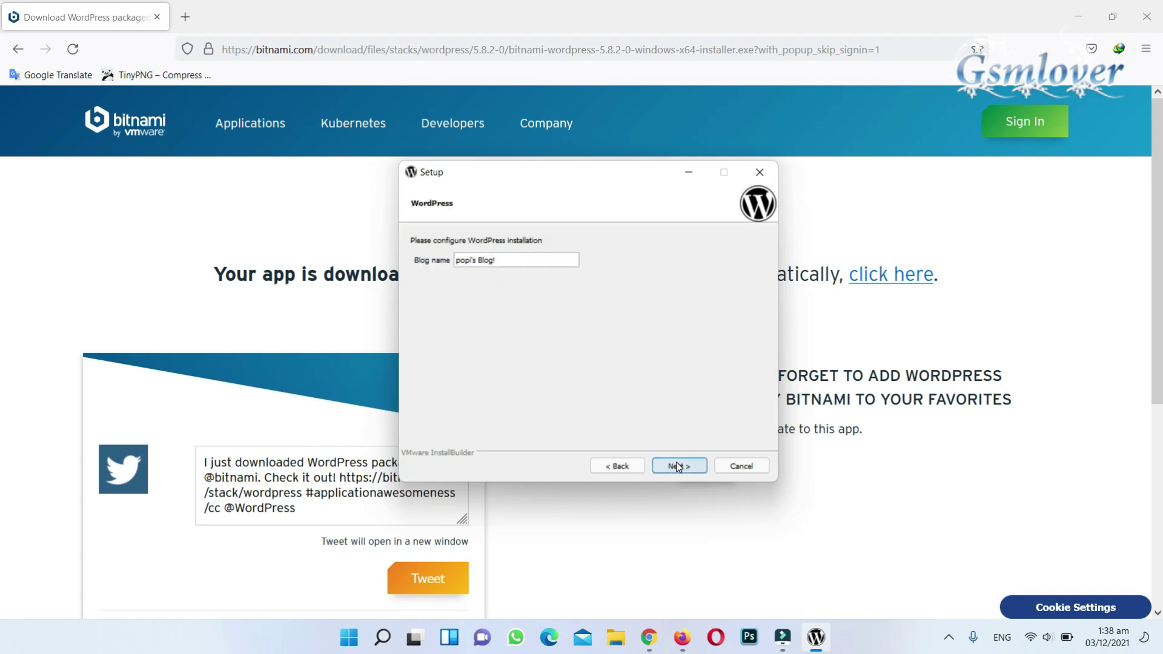
- Rename the blog to 'practice website'
drag(496, 260, 452, 260)
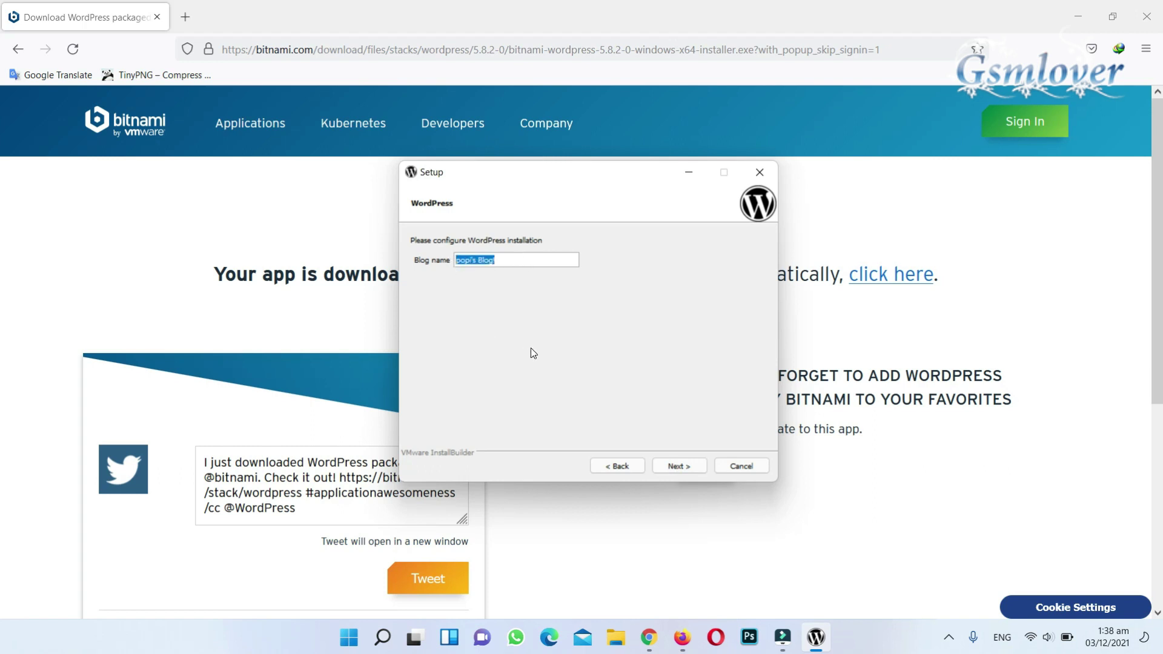
text(practice website)
click(676, 467)
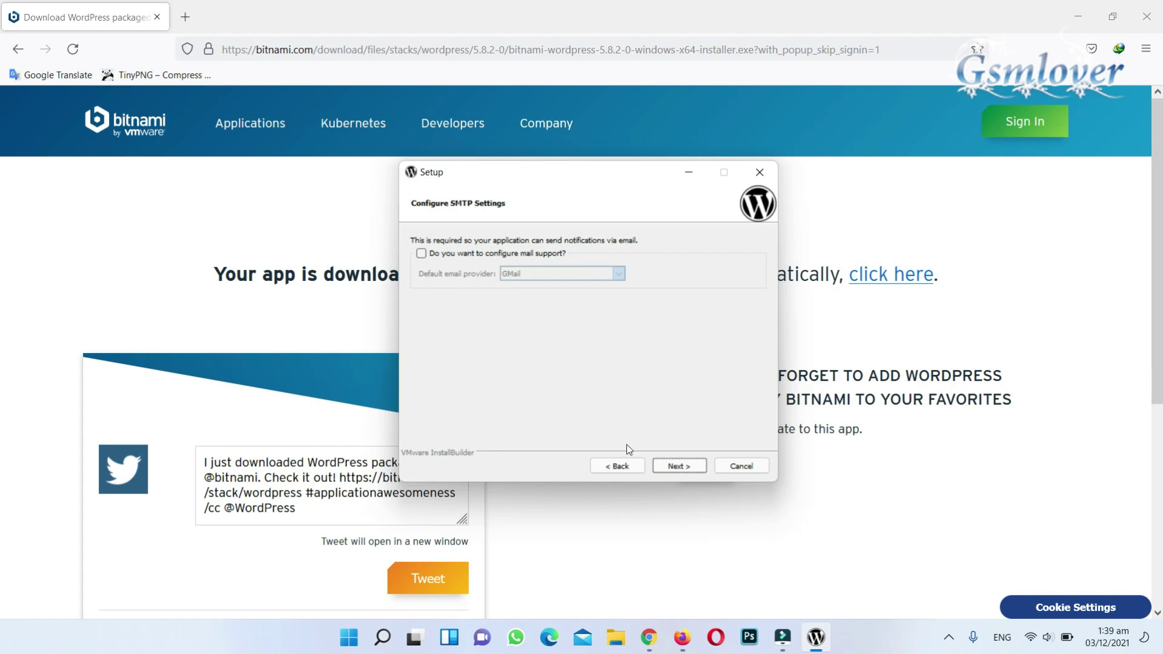
- Skip mail configuration, turn off cloud launch and begin the installation
click(675, 459)
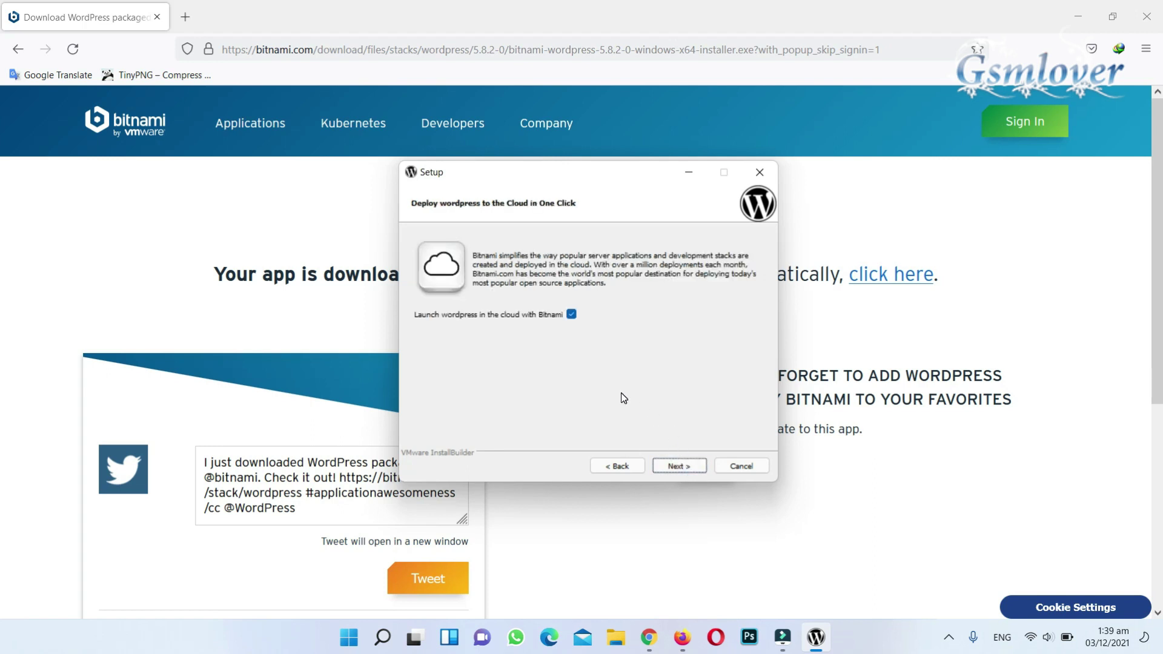
click(572, 314)
click(672, 463)
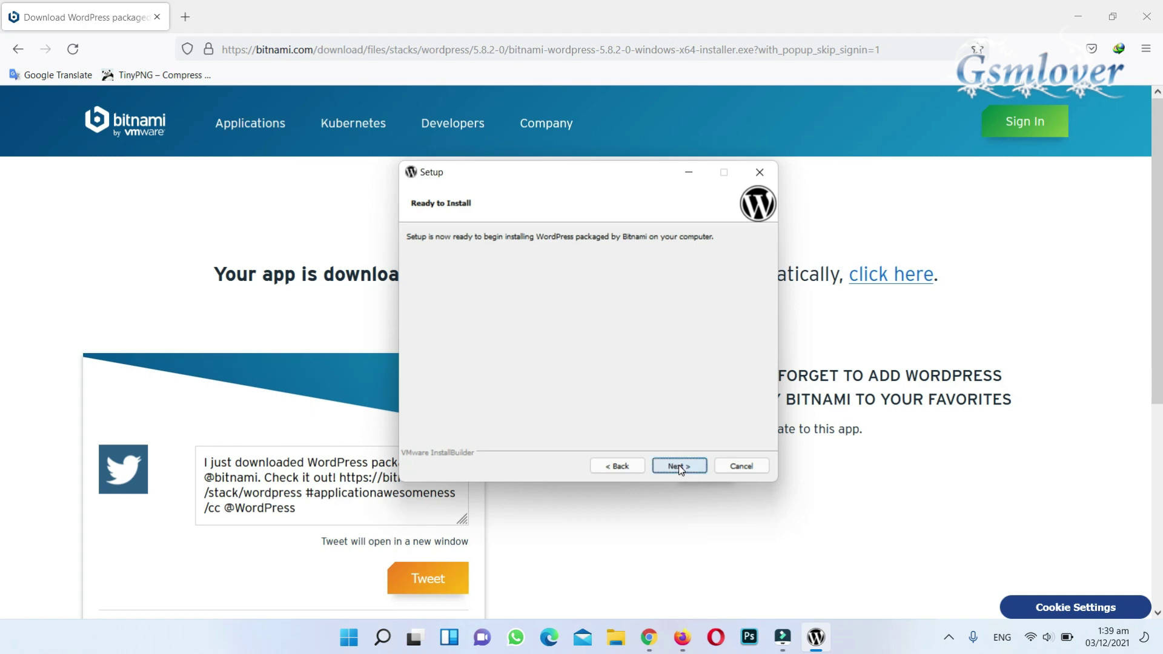
click(679, 465)
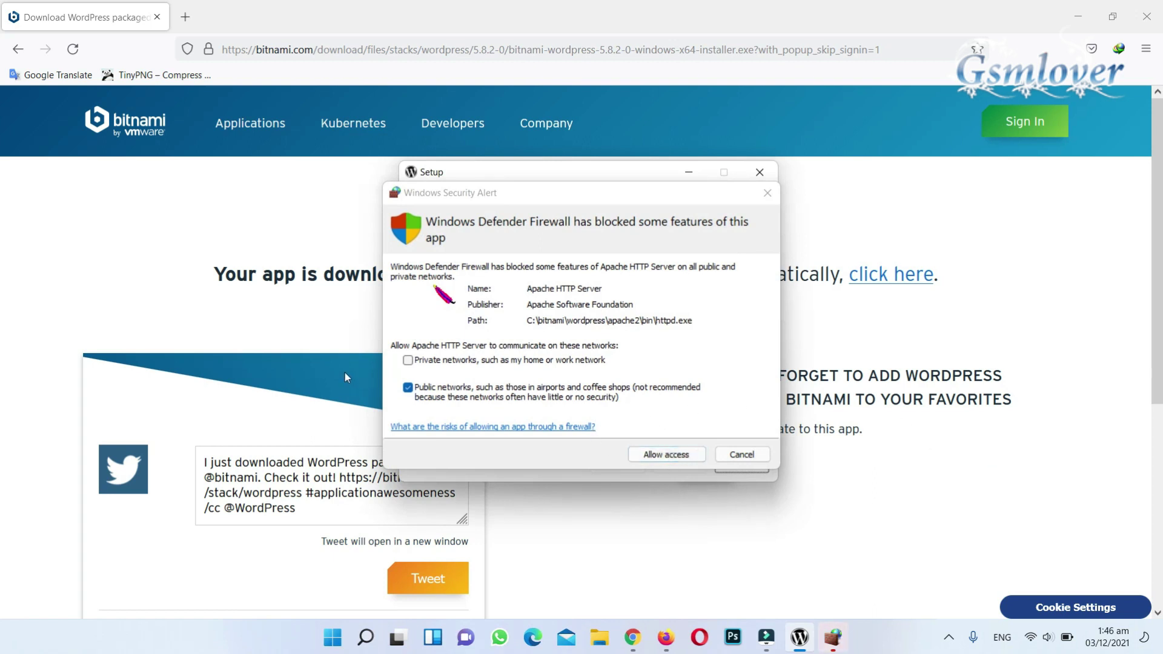
- Allow Apache HTTP Server through the firewall on private and public networks
click(408, 361)
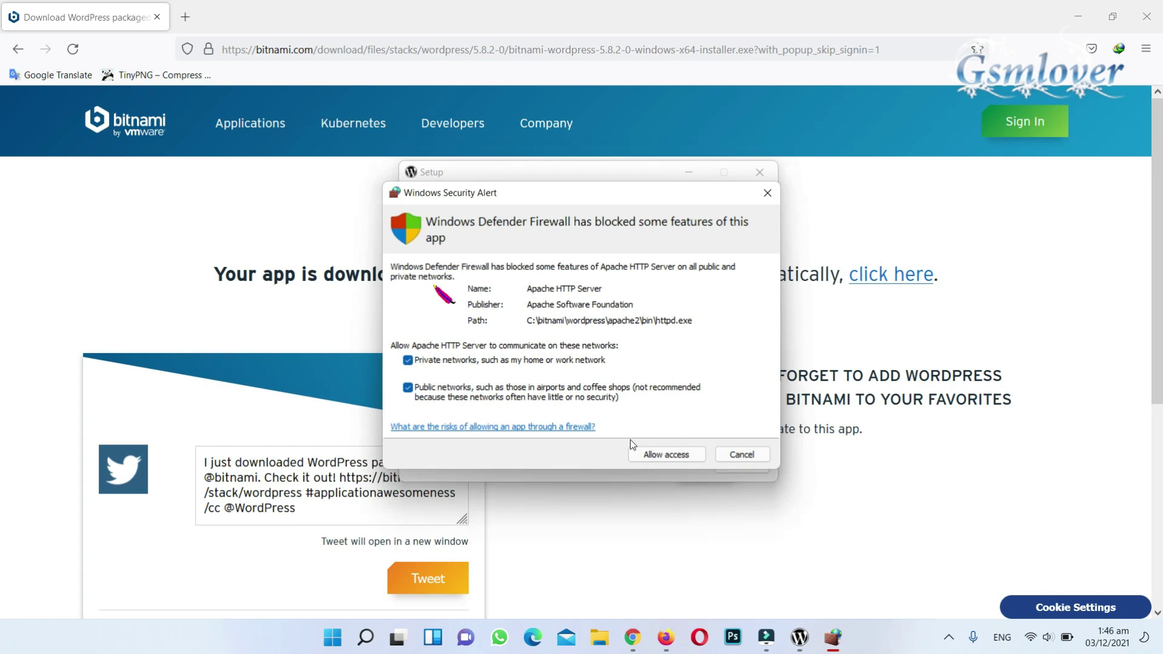
click(674, 457)
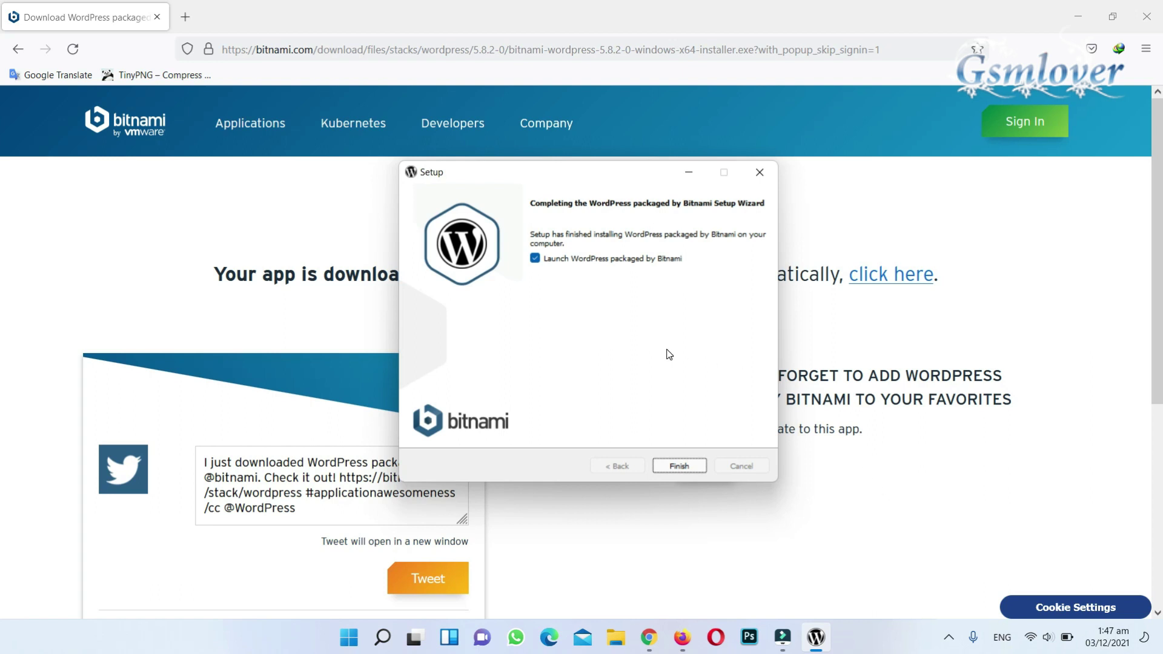
- Finish setup and open the local WordPress site at 127.0.0.1:81/wordpress
click(677, 470)
click(594, 265)
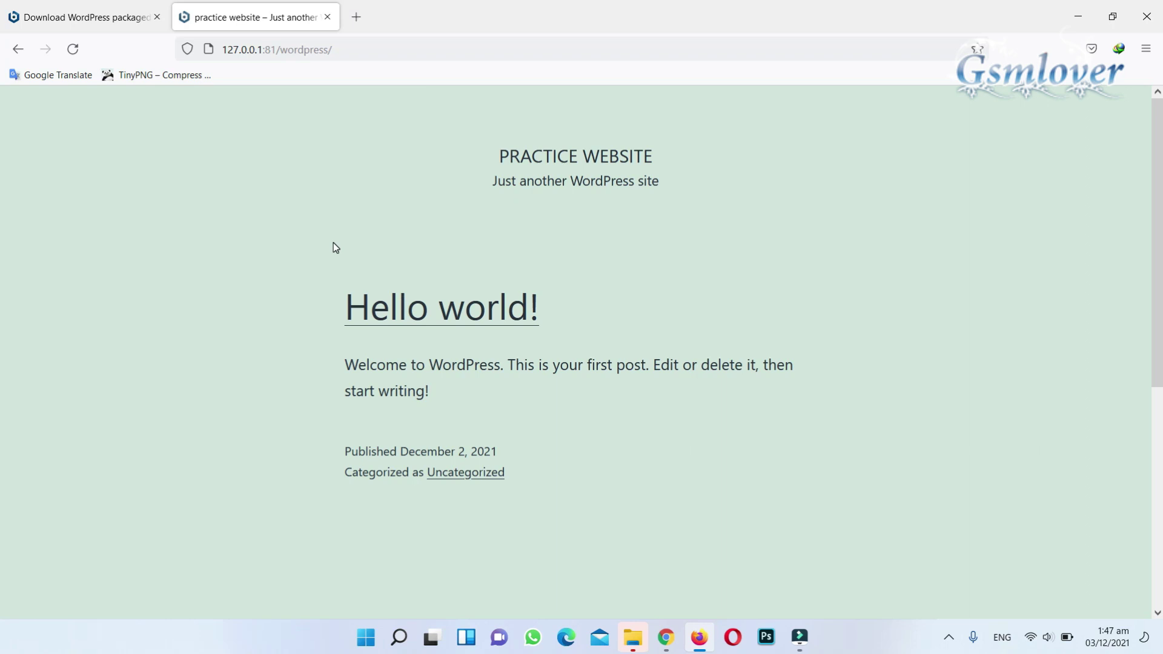
- Browse to C:\Bitnami\wordpress, run manager-windows and move its window into view
click(641, 640)
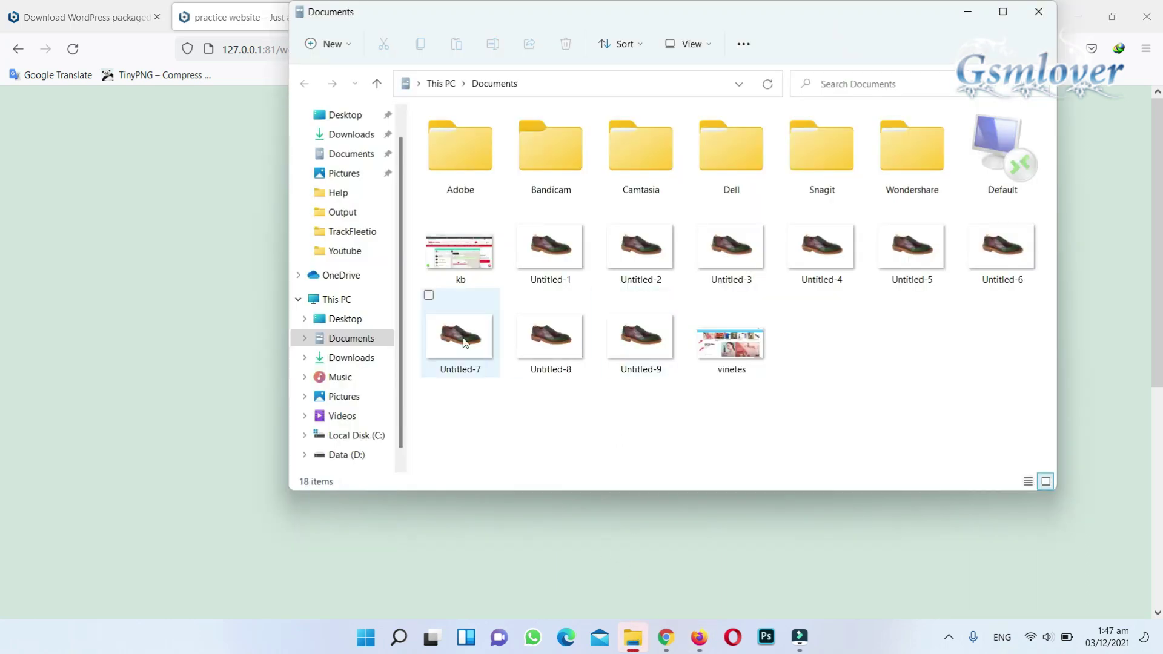
click(360, 434)
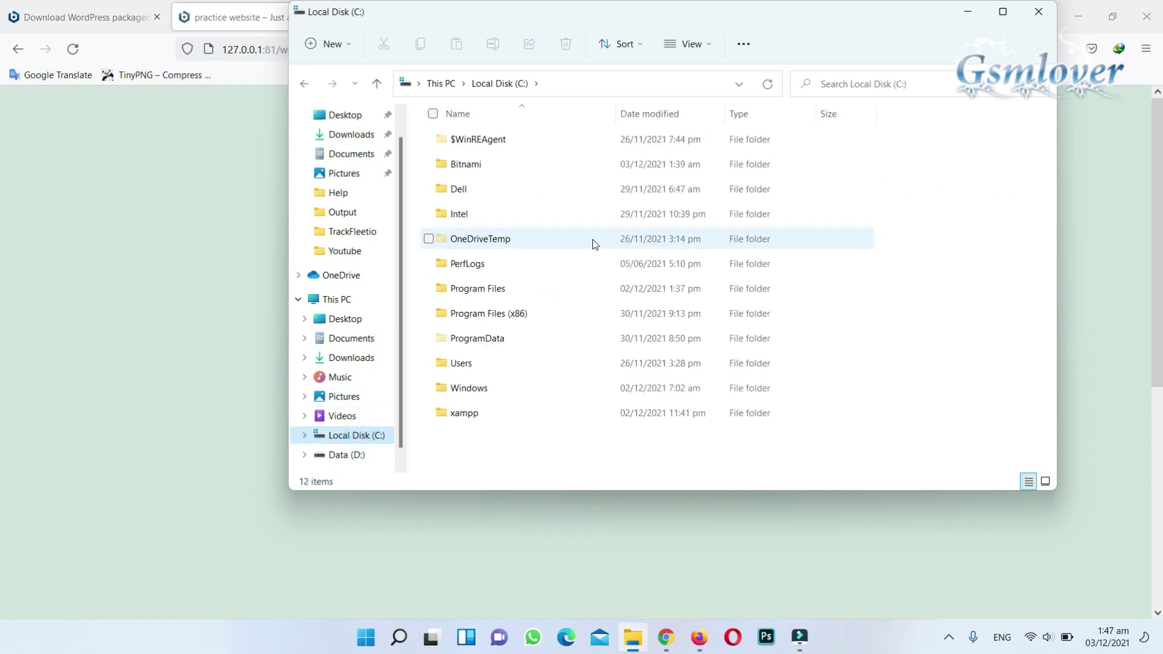
double_click(530, 164)
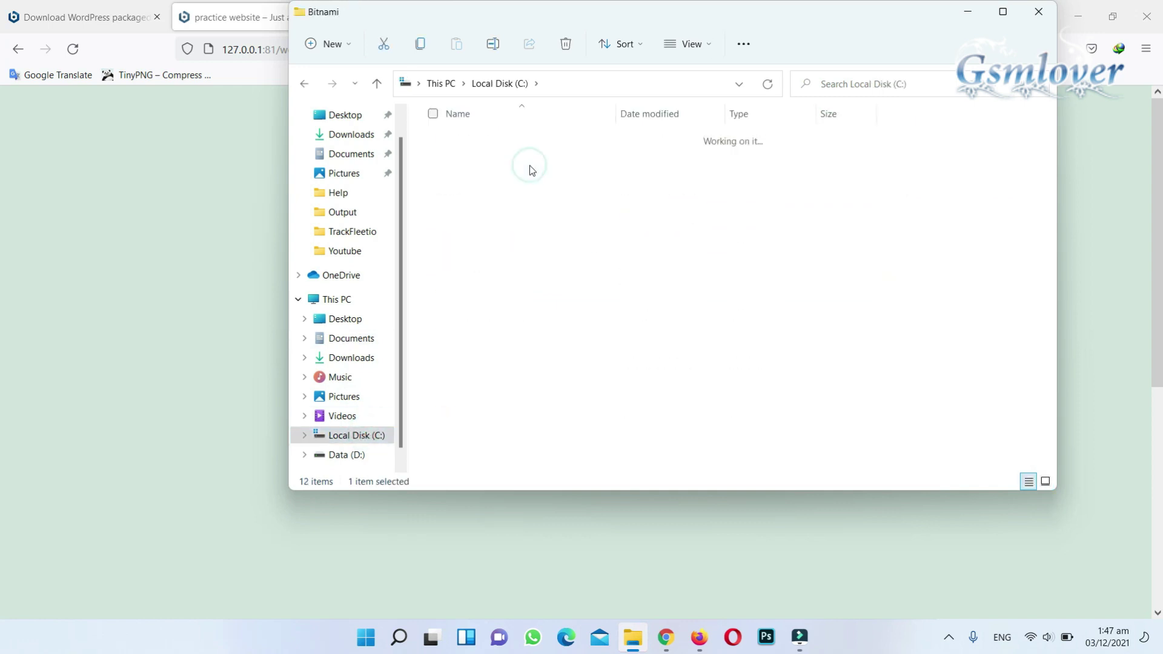
double_click(508, 142)
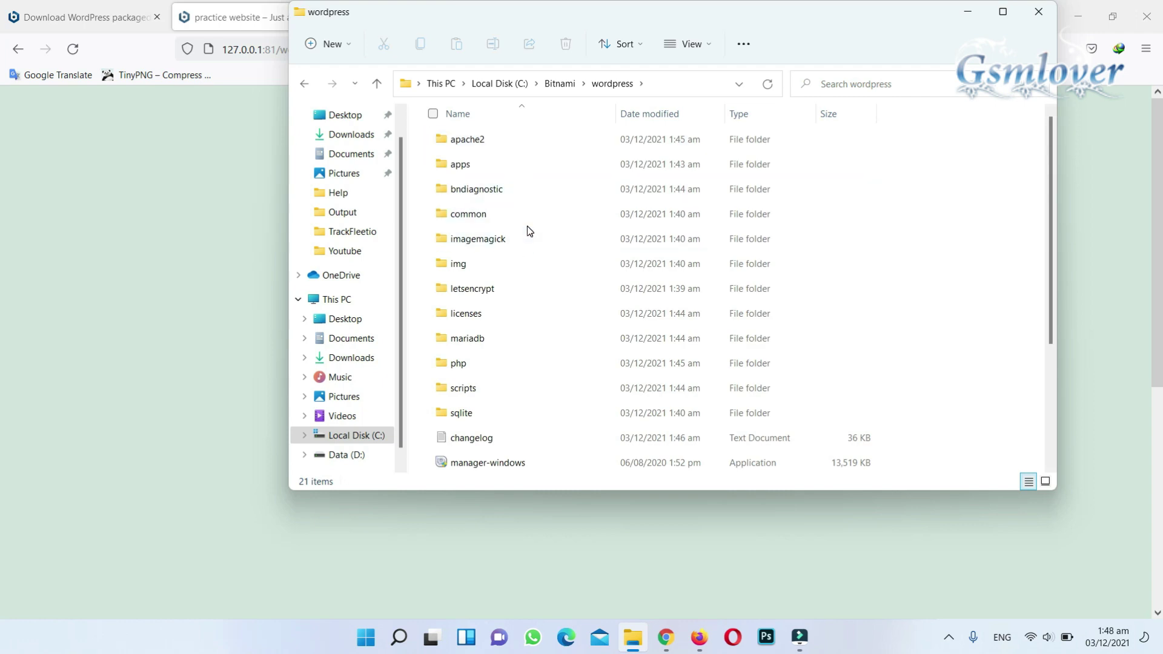
scroll(522, 246, down, 1)
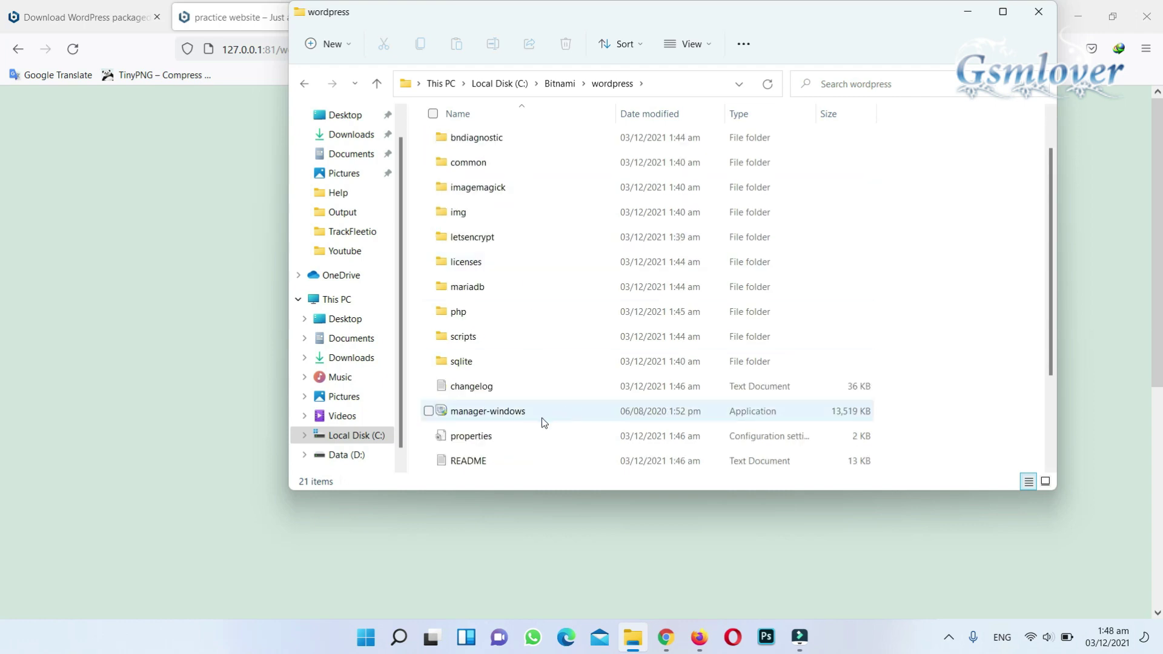
click(527, 410)
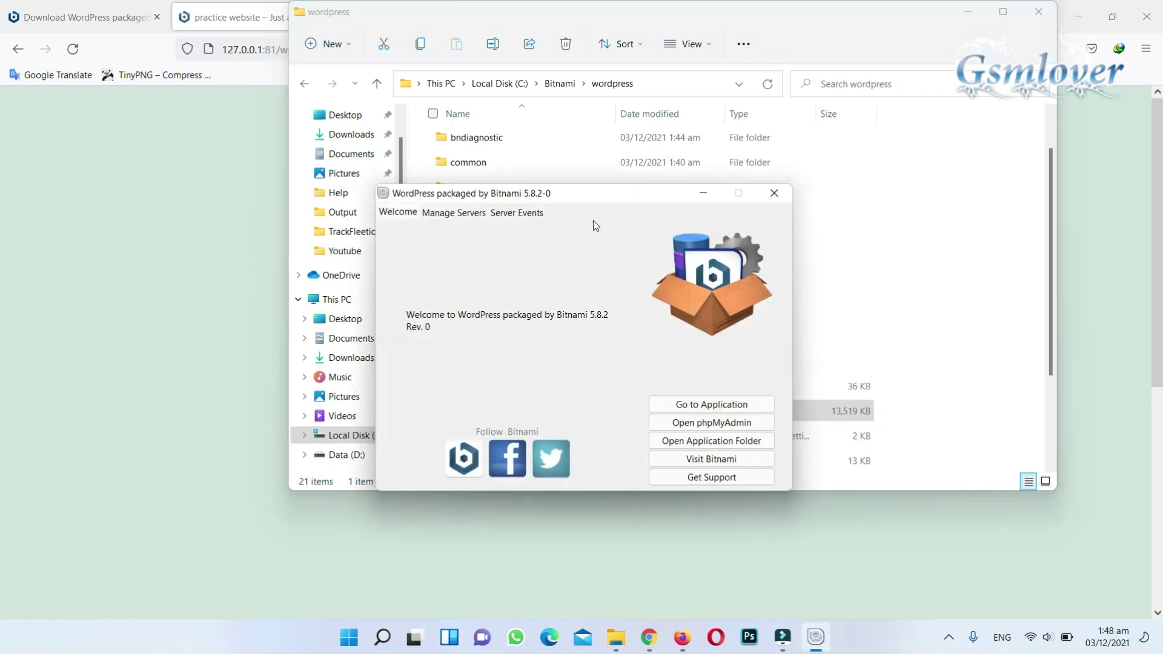
drag(601, 195, 517, 180)
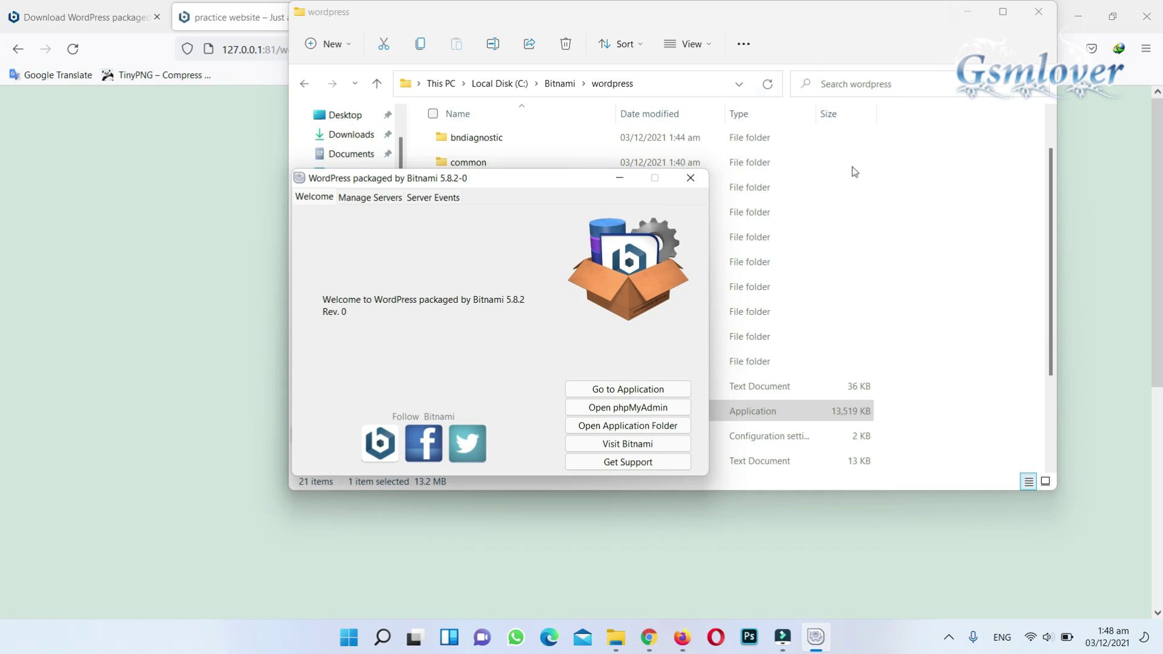
- Open the local WordPress site and load localhost:81/wordpress/wp-admin to reach the Log In page
click(626, 390)
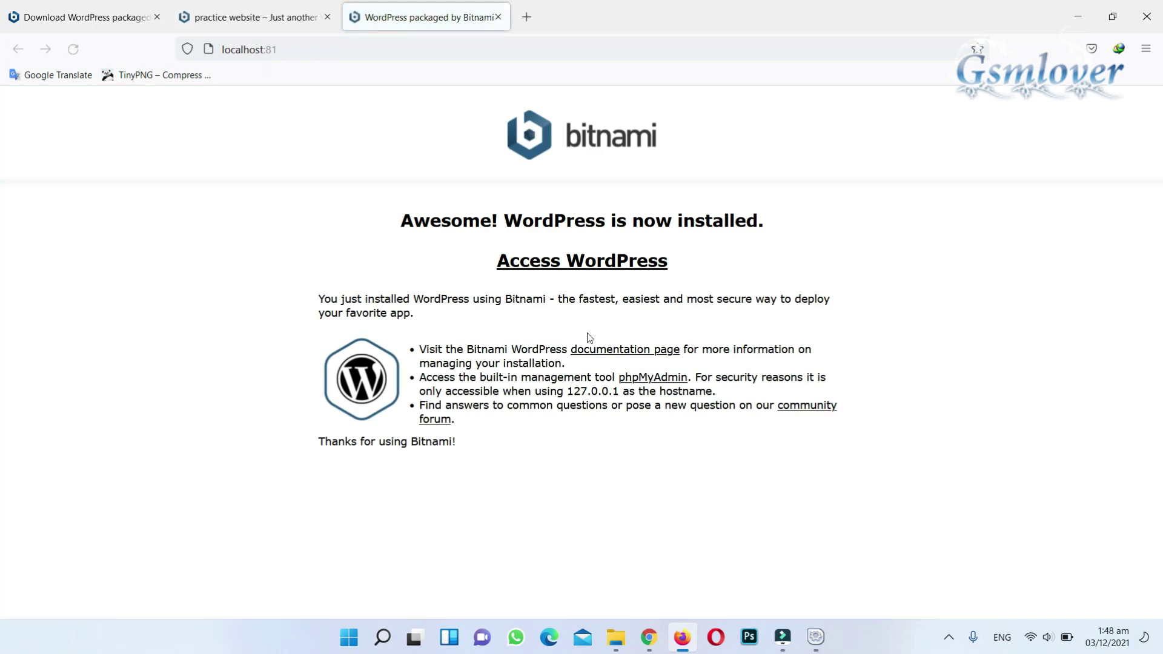
click(579, 266)
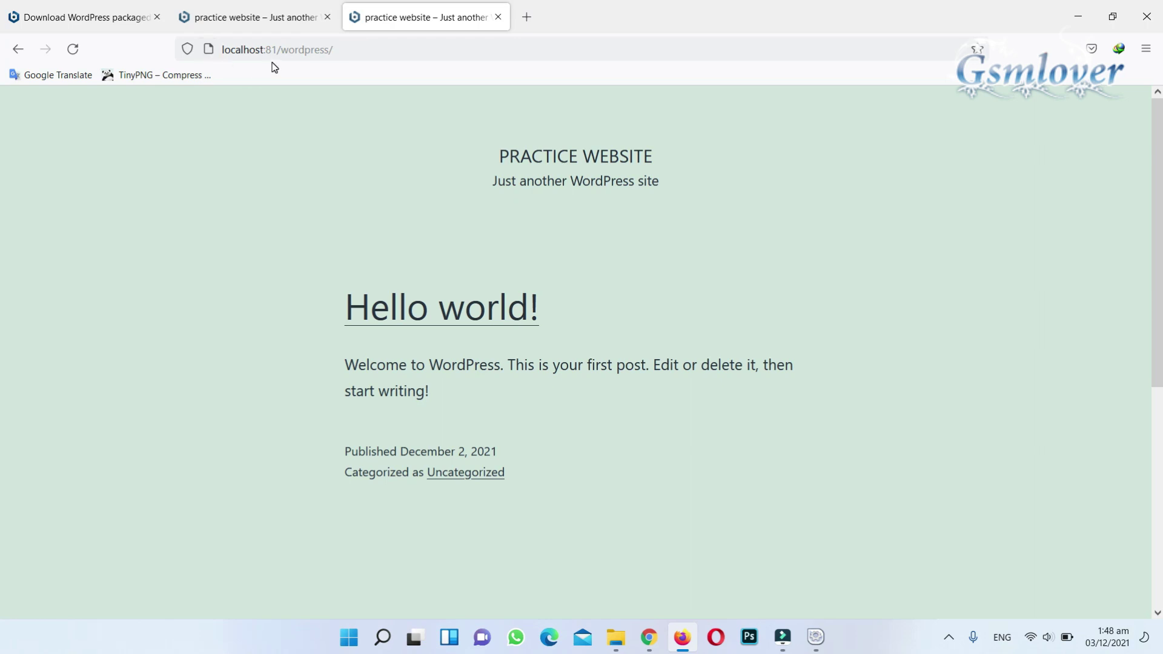
click(362, 51)
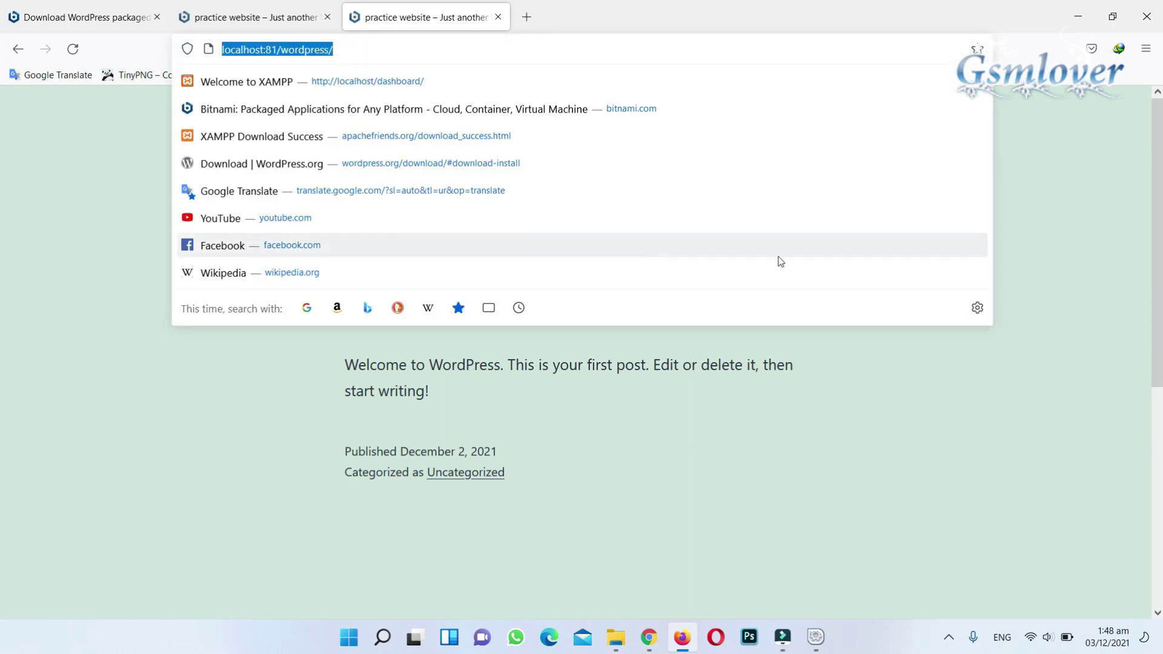
click(1056, 166)
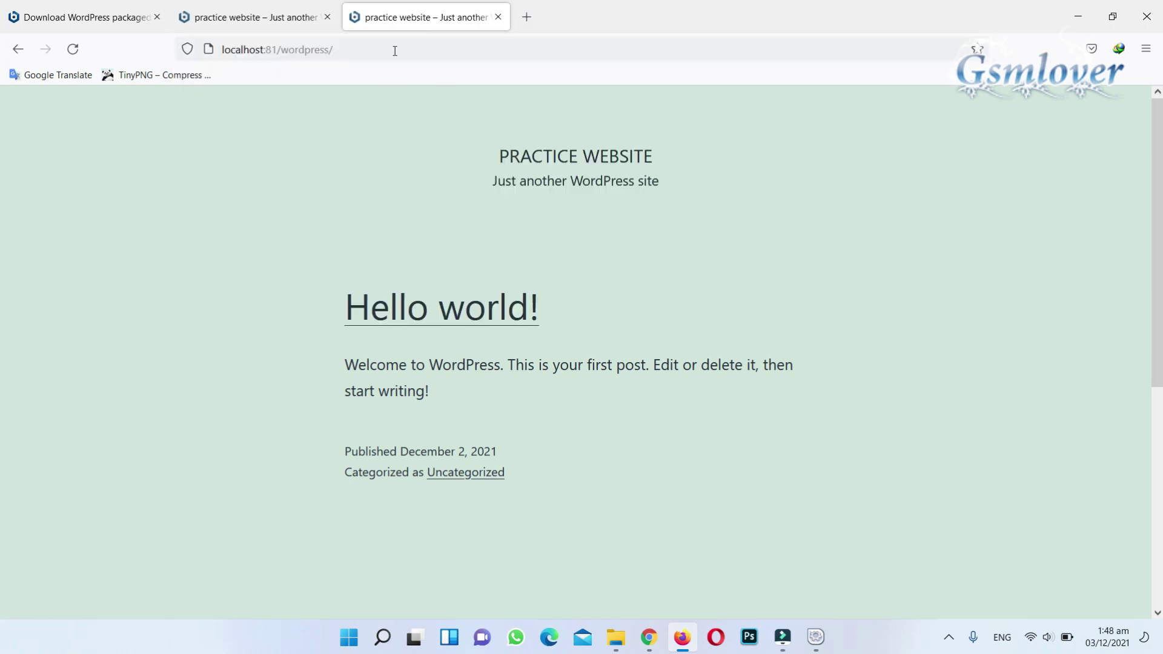
click(397, 50)
click(397, 49)
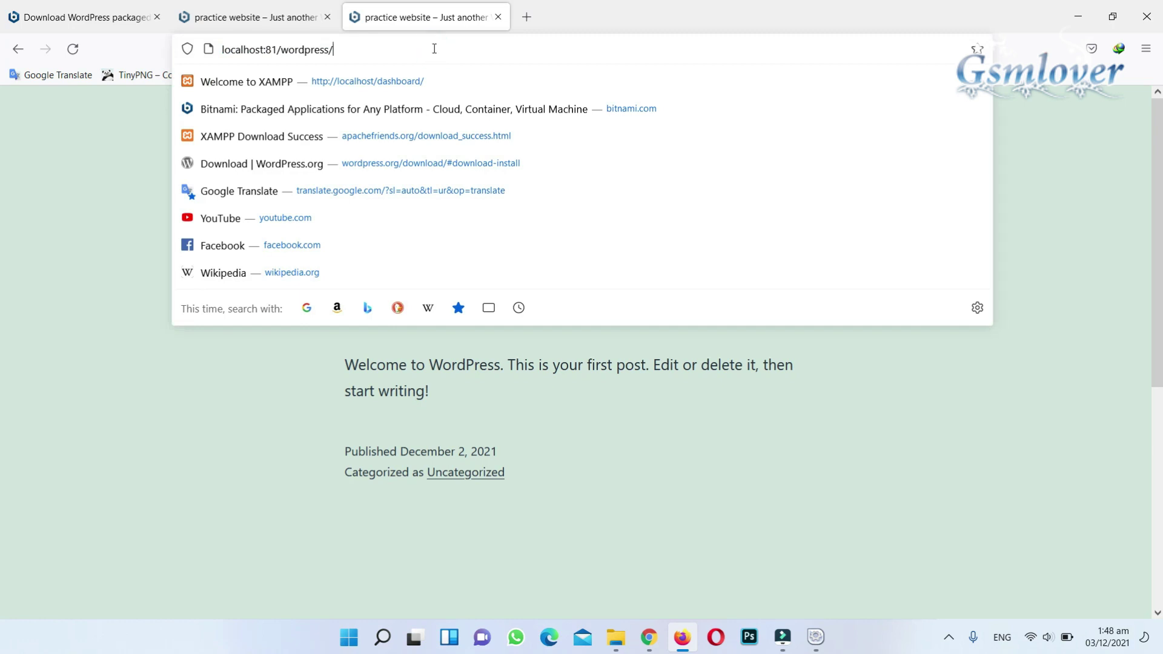
text(wp-ad)
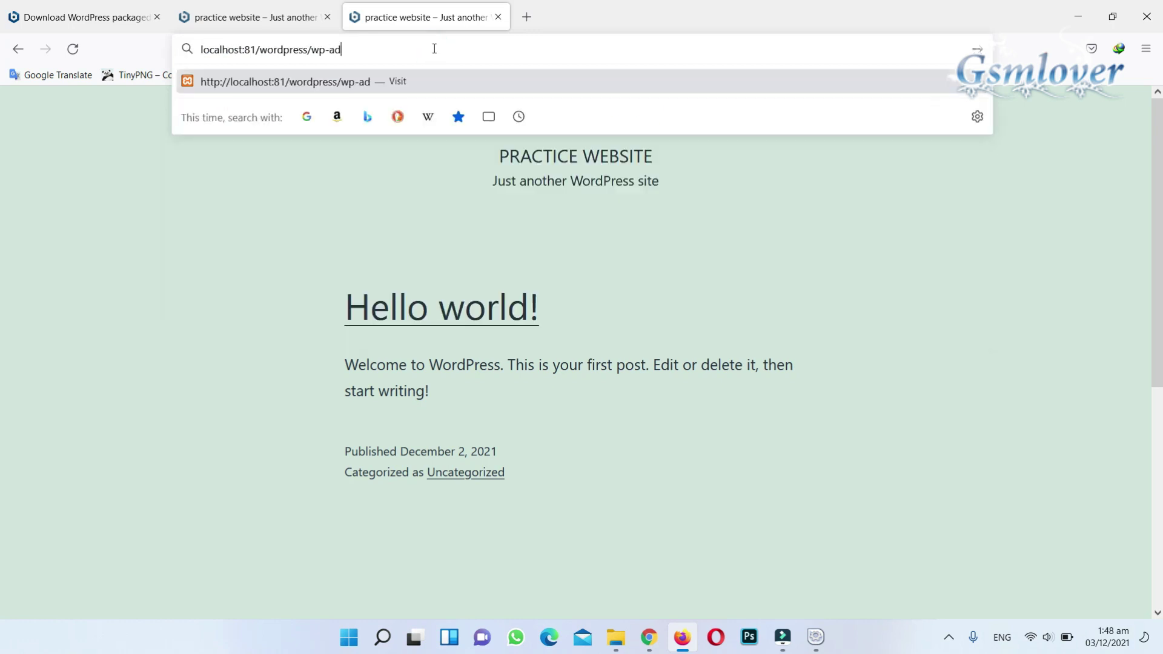
text(min)
key(Return)
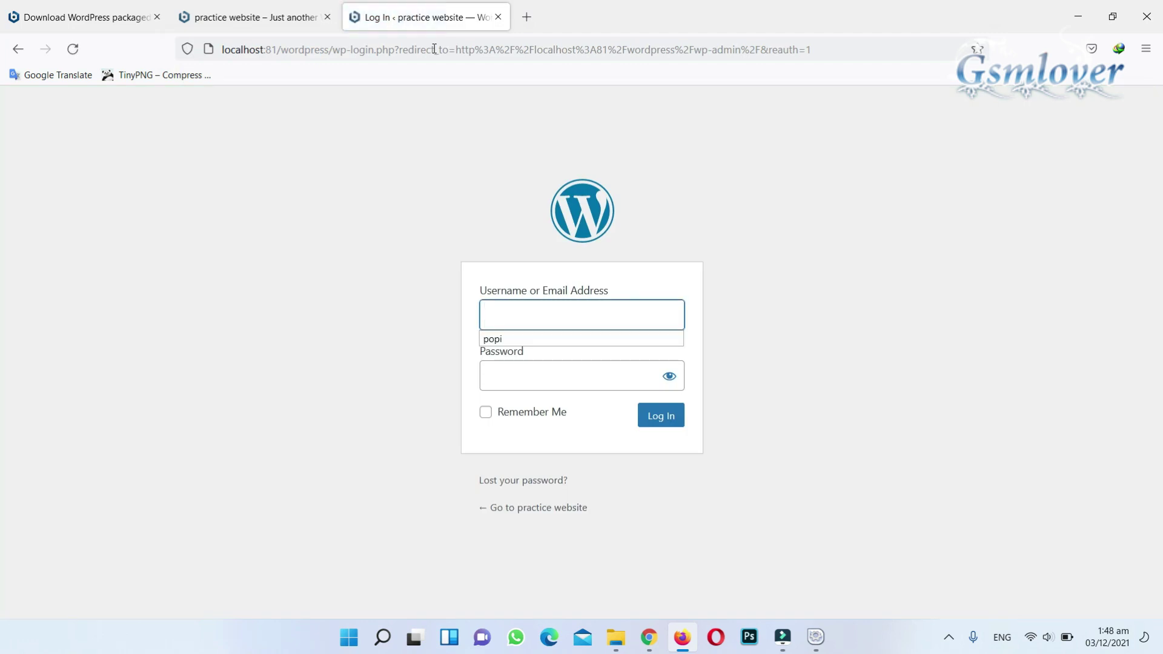
- Log in with the autofilled admin username and the account password to reach the Dashboard
click(519, 339)
click(522, 377)
text(••••••)
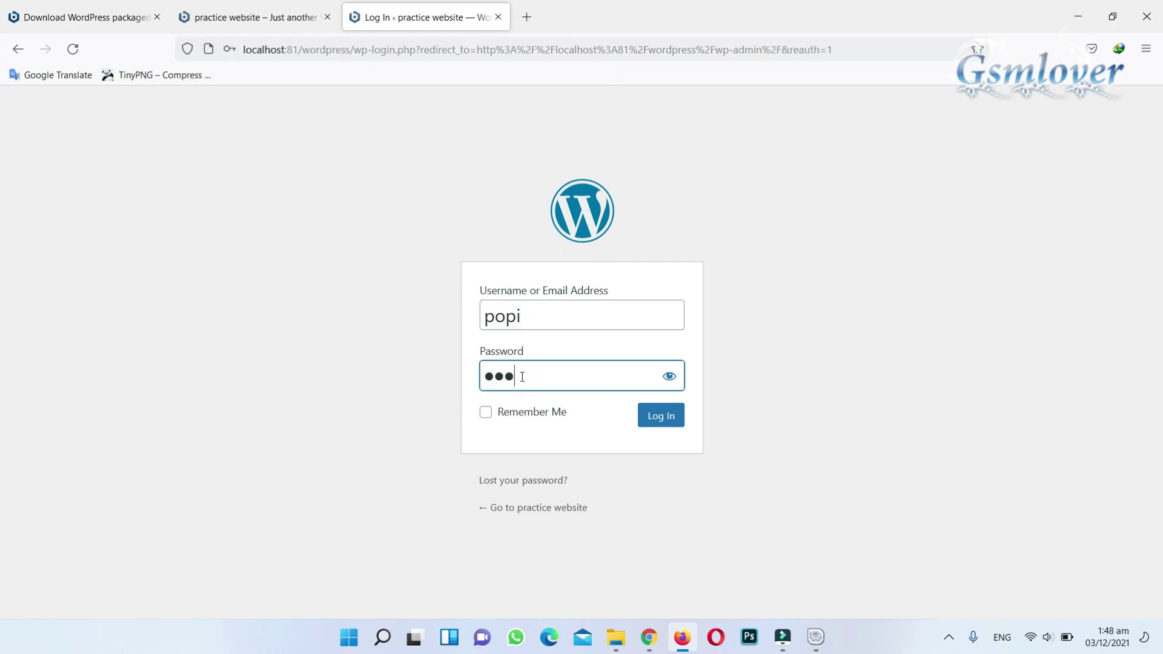
key(Return)
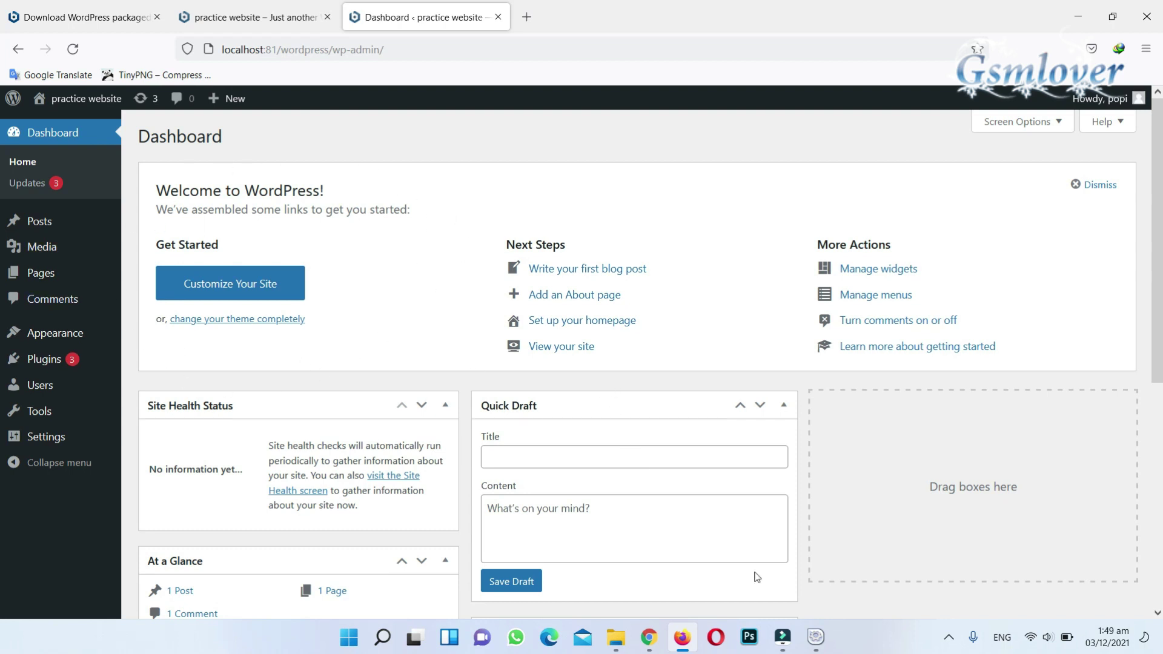
- Launch phpMyAdmin from the Bitnami manager and put the cursor in its Username field
click(817, 642)
drag(534, 181, 533, 136)
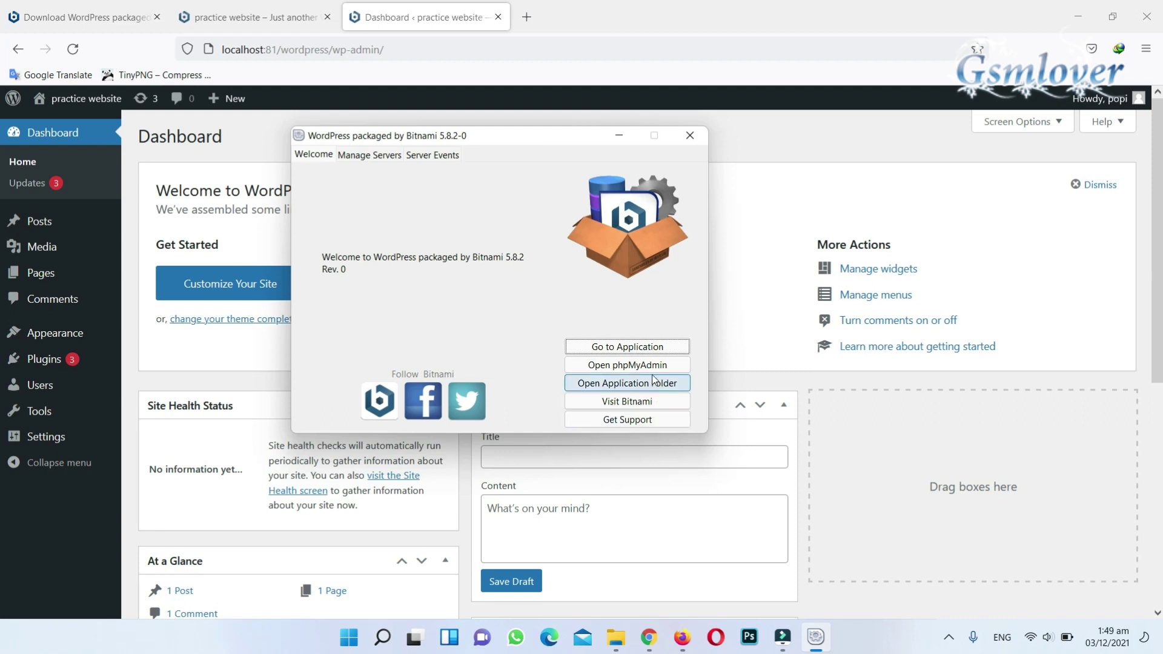
click(619, 366)
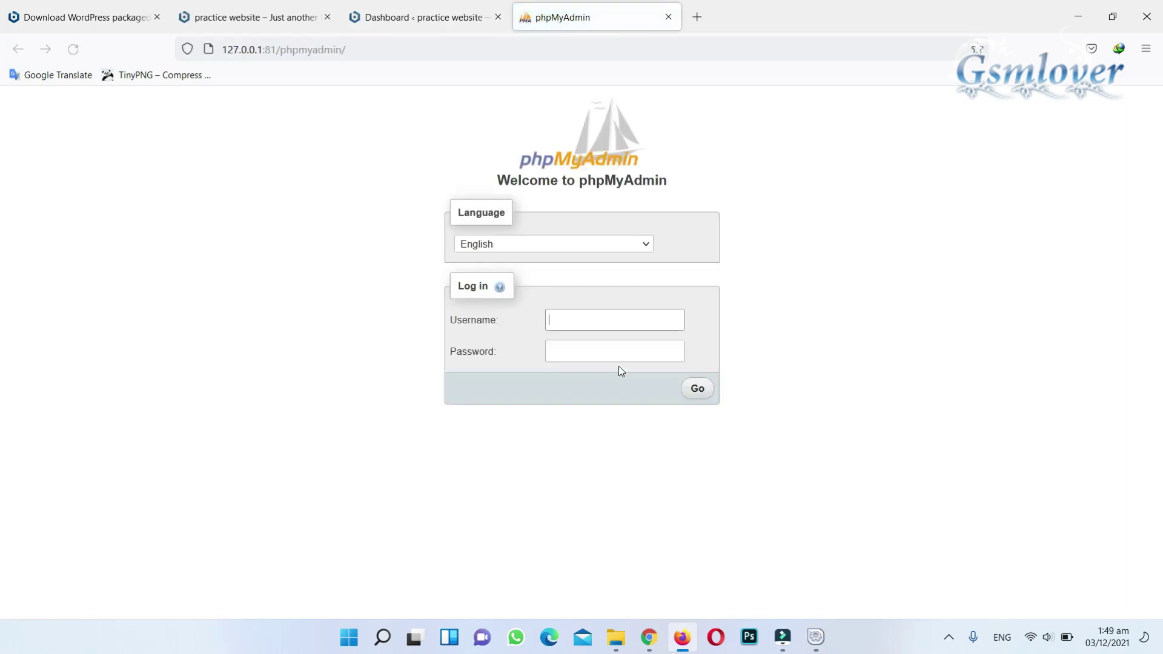
click(559, 316)
- Return to the C:\Bitnami\wordpress folder in File Explorer and open apps > wordpress
click(563, 319)
click(565, 349)
click(619, 638)
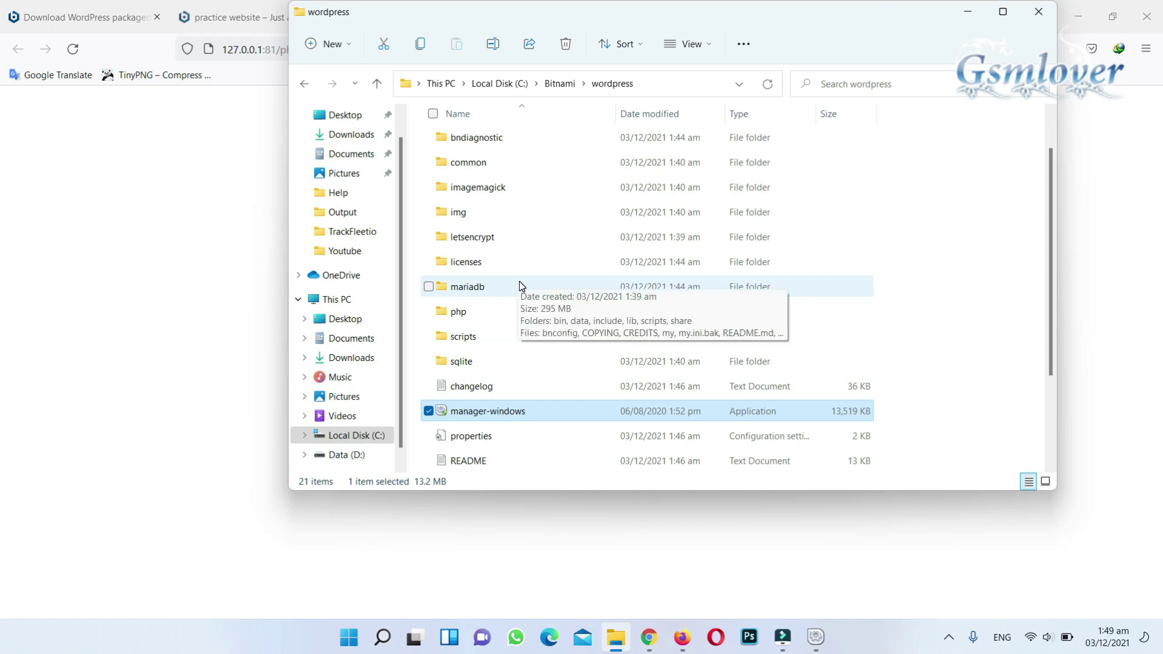
scroll(520, 282, up, 1)
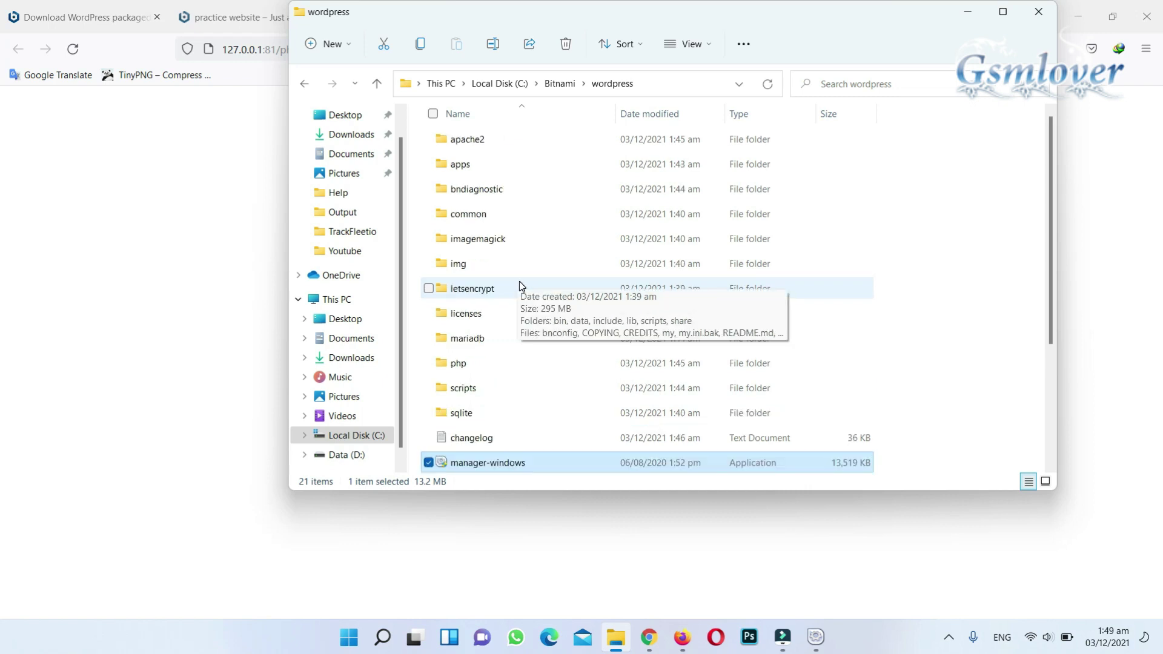
double_click(514, 165)
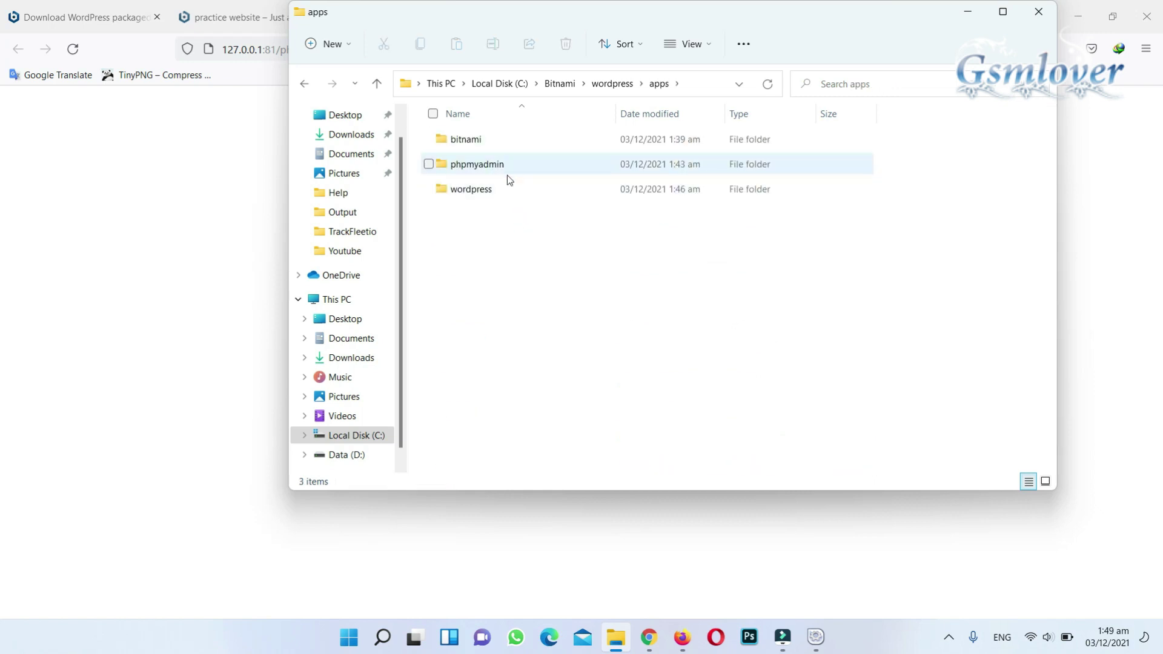
double_click(507, 189)
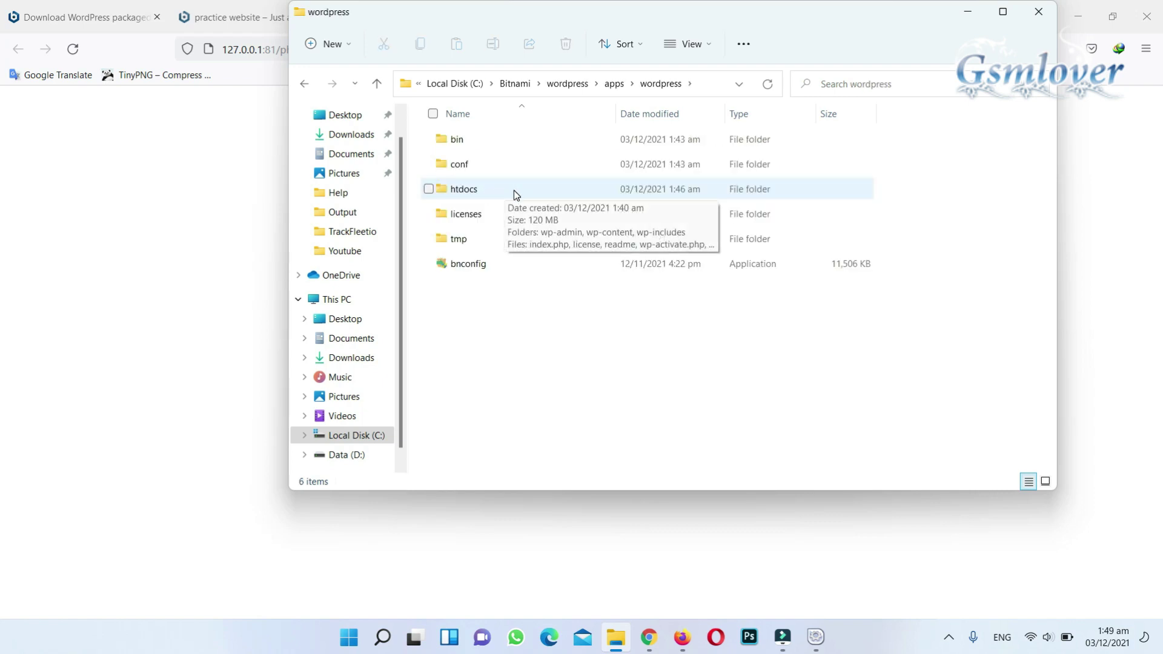
- Open the htdocs folder and bring up the right-click menu for wp-config.php
click(514, 190)
double_click(514, 190)
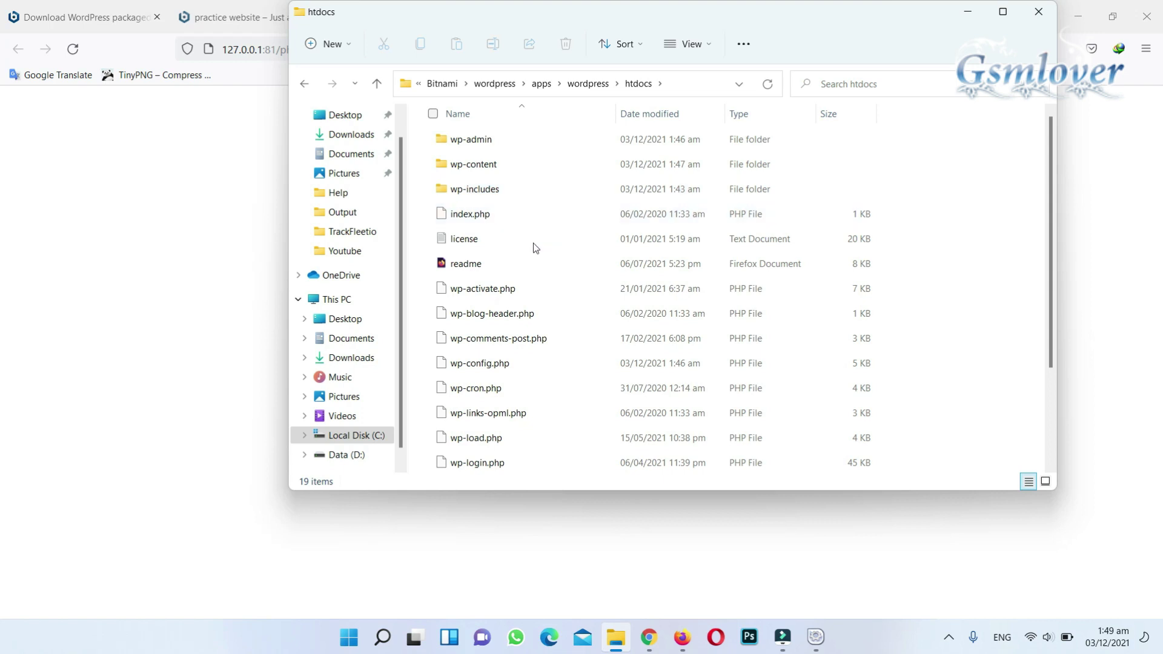
click(520, 363)
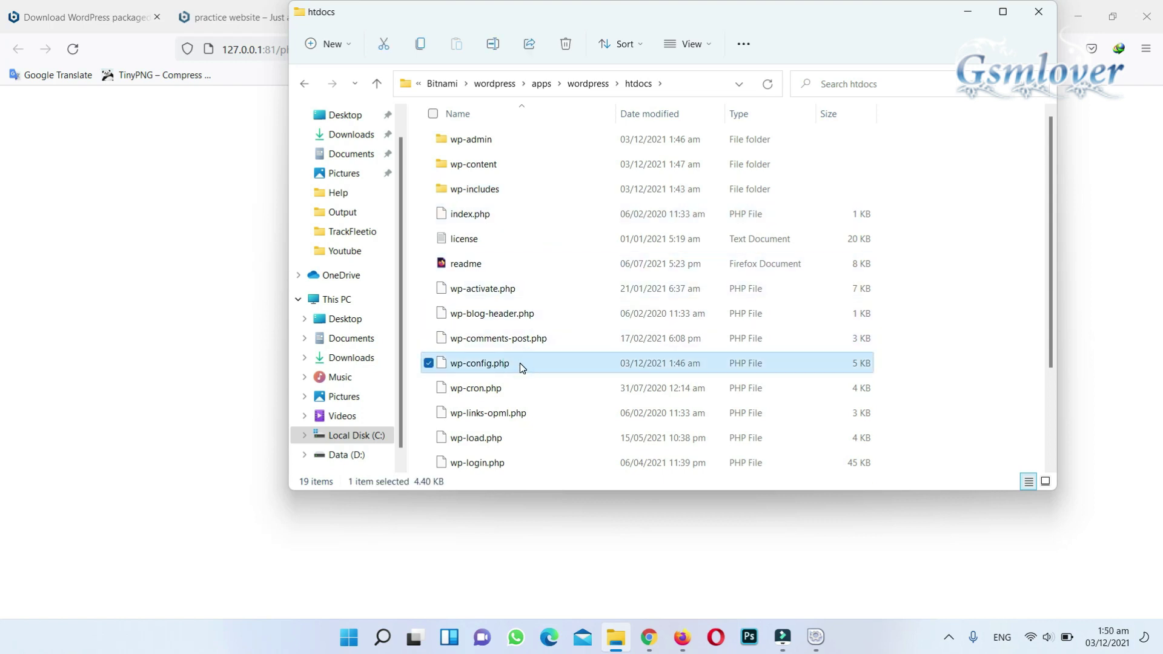
right_click(520, 362)
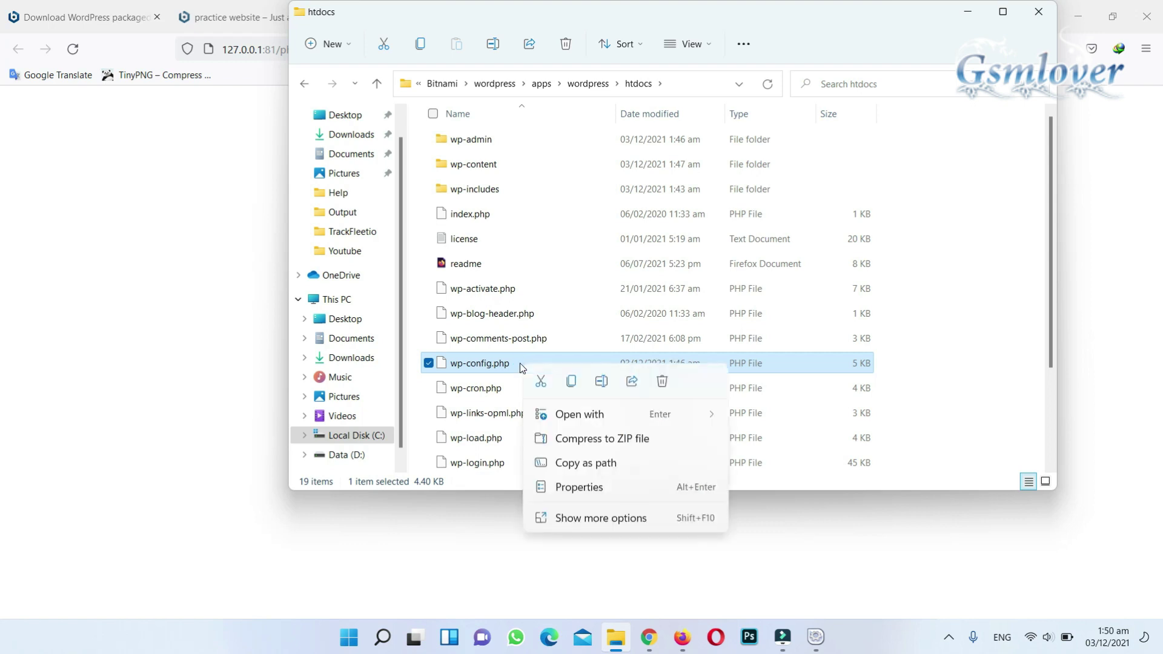
- Open wp-config.php in Notepad, select the DB_USER database username, and return to the Bitnami manager
mouse_move(615, 422)
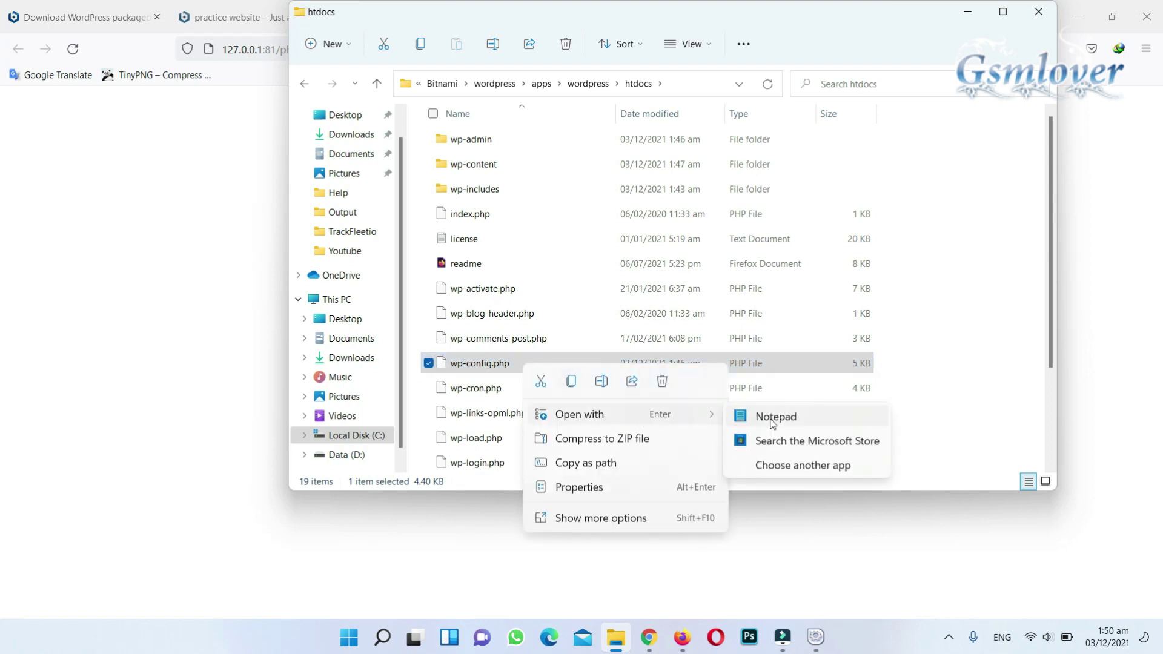
click(803, 422)
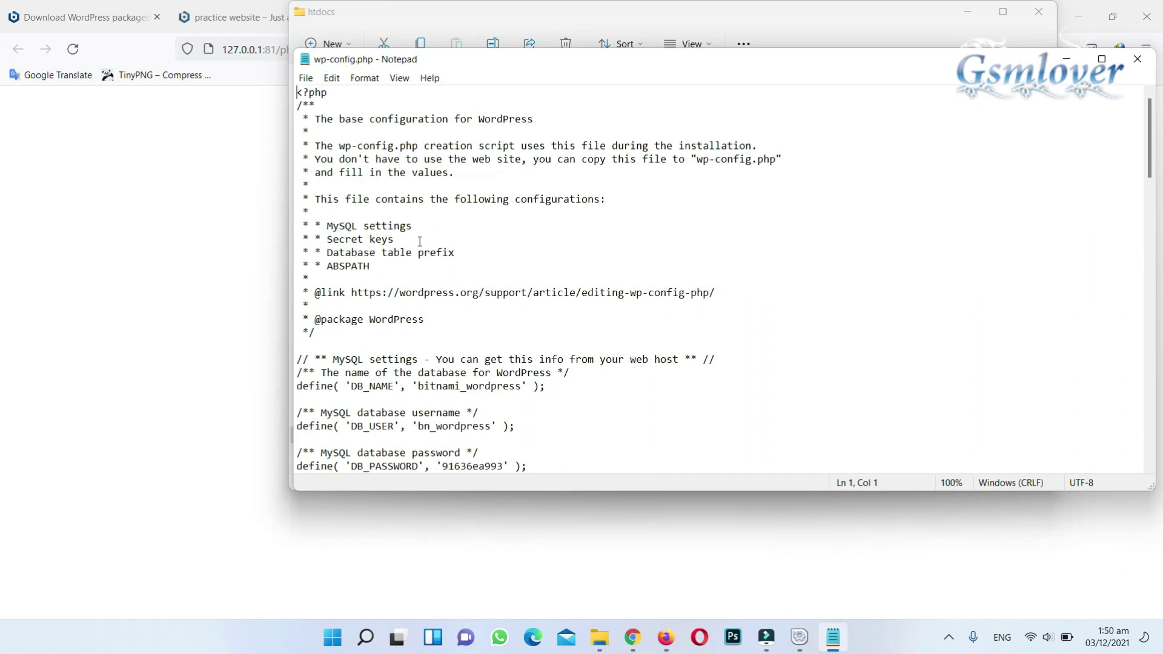
drag(514, 67, 448, 63)
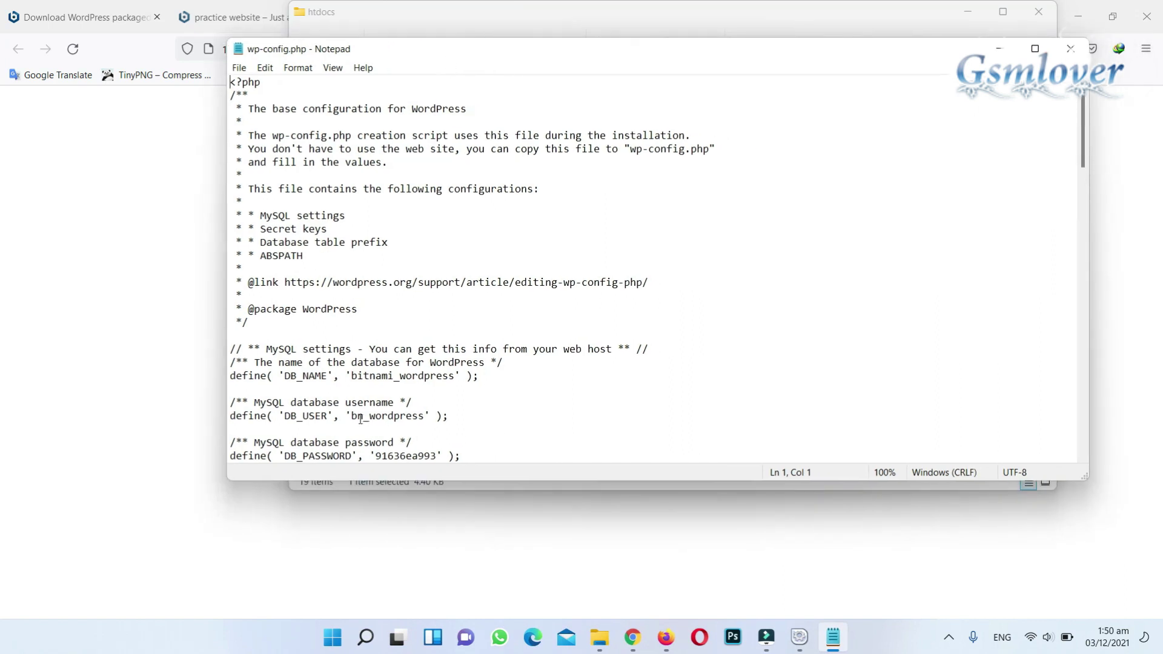
drag(351, 417, 426, 416)
key(ctrl+c)
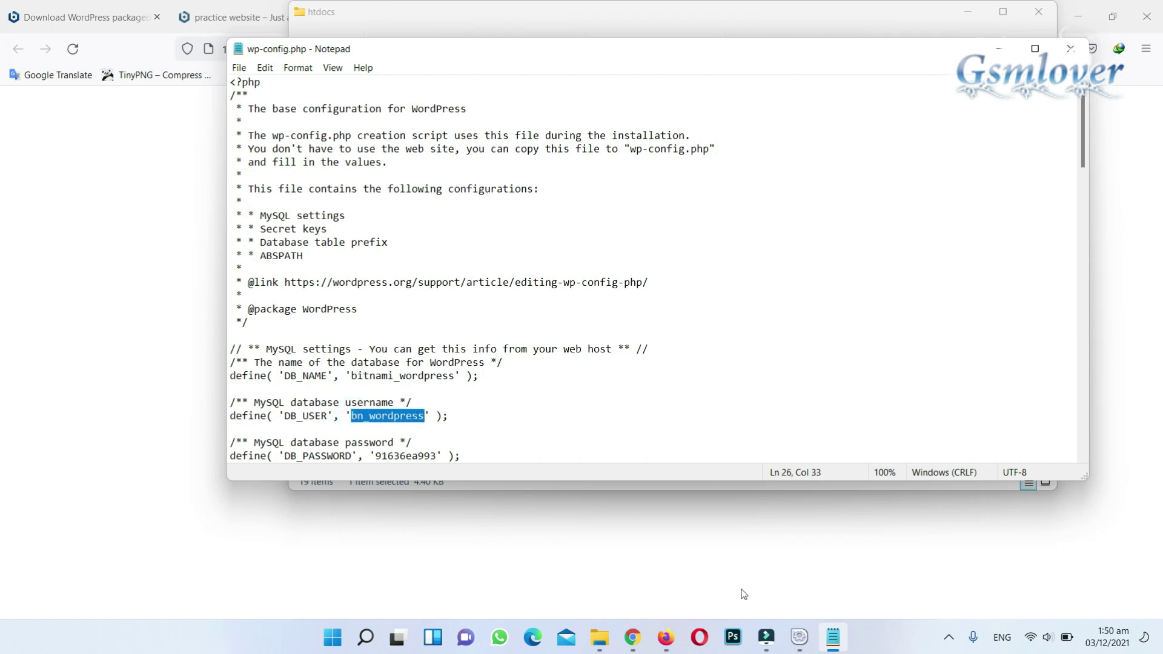
click(799, 639)
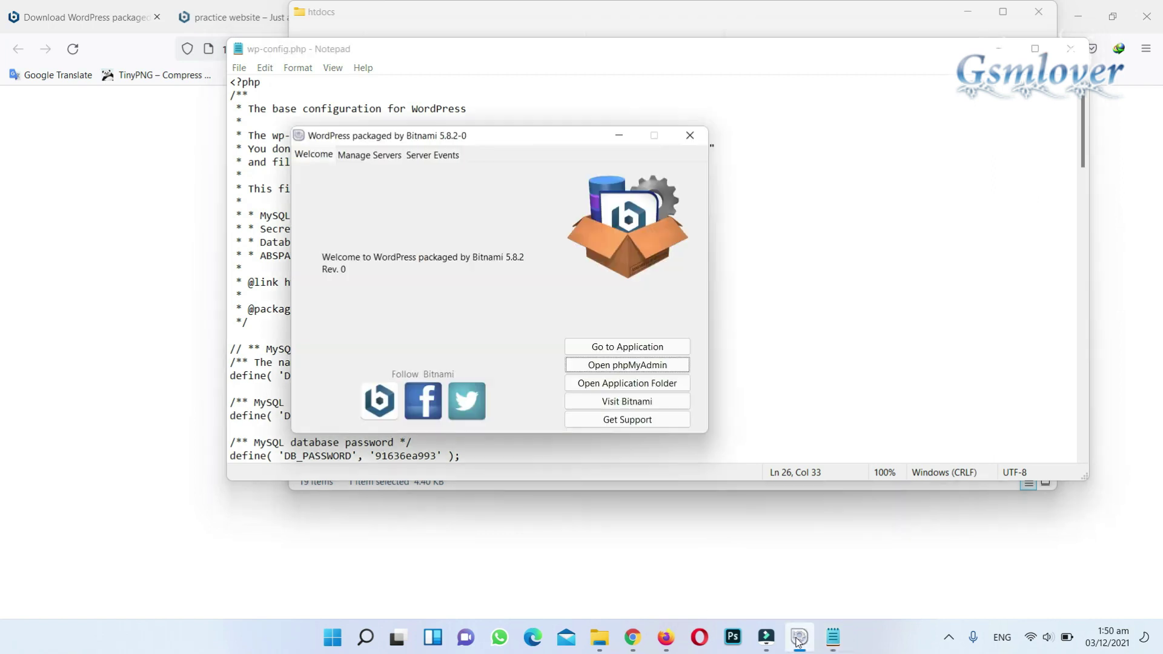
- Paste the DB_USER value into phpMyAdmin's Username field
click(671, 639)
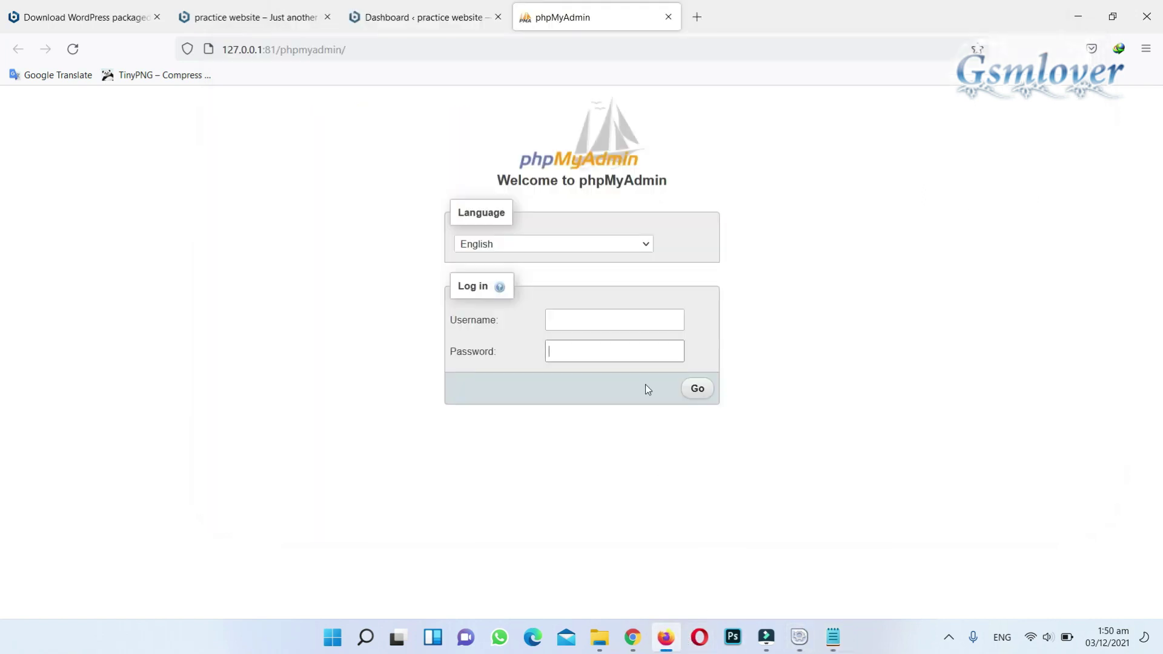
click(621, 321)
key(ctrl+v)
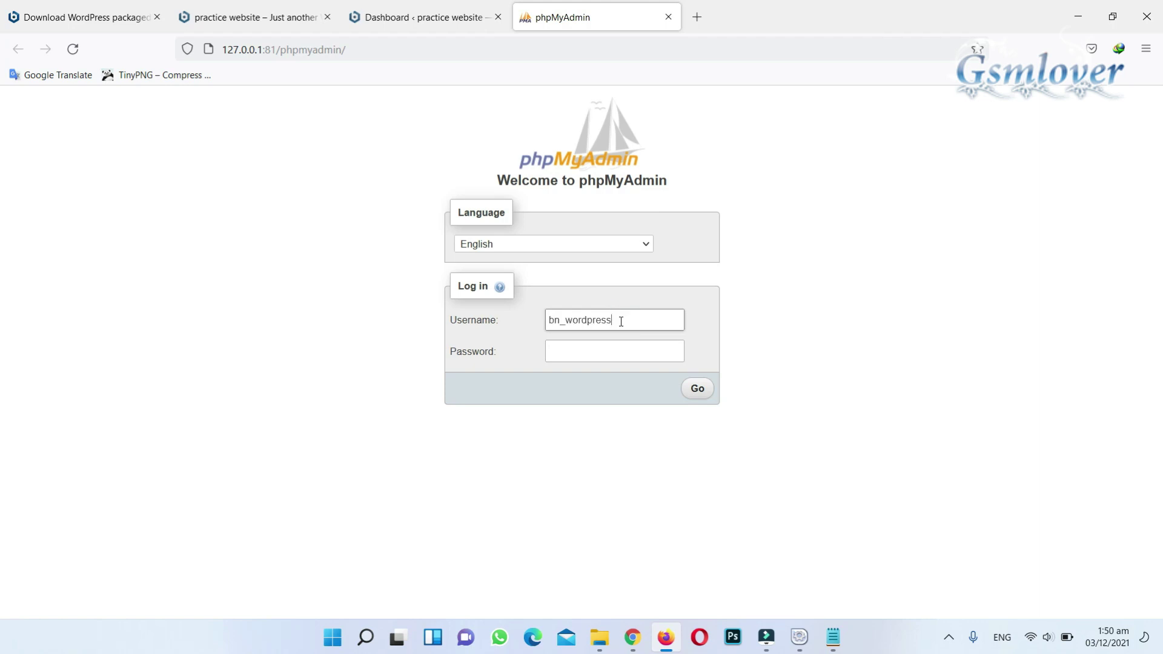
- Copy DB_PASSWORD from wp-config.php into the Password field, log in, and decline saving the login
click(833, 637)
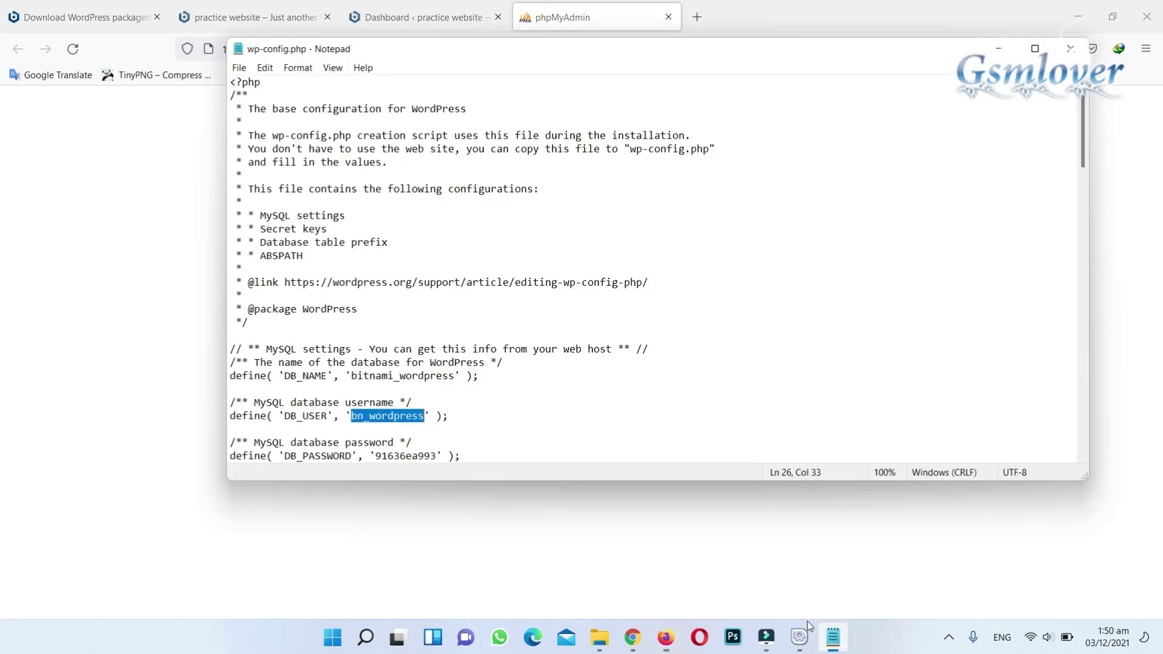
scroll(496, 407, down, 1)
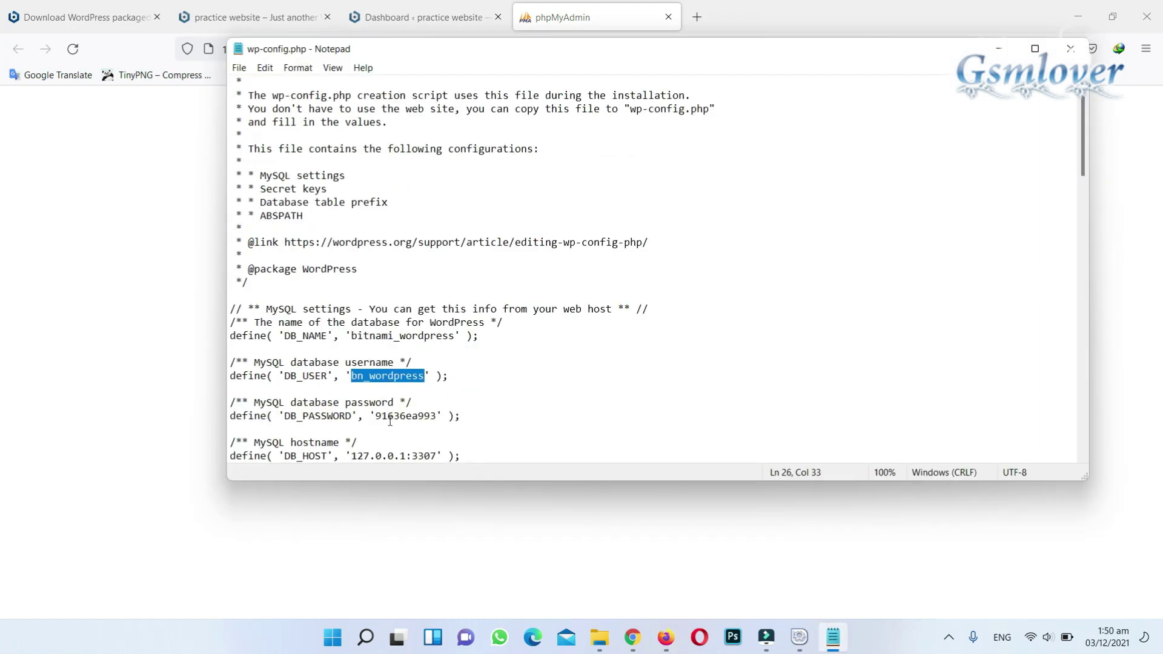
drag(375, 417, 437, 418)
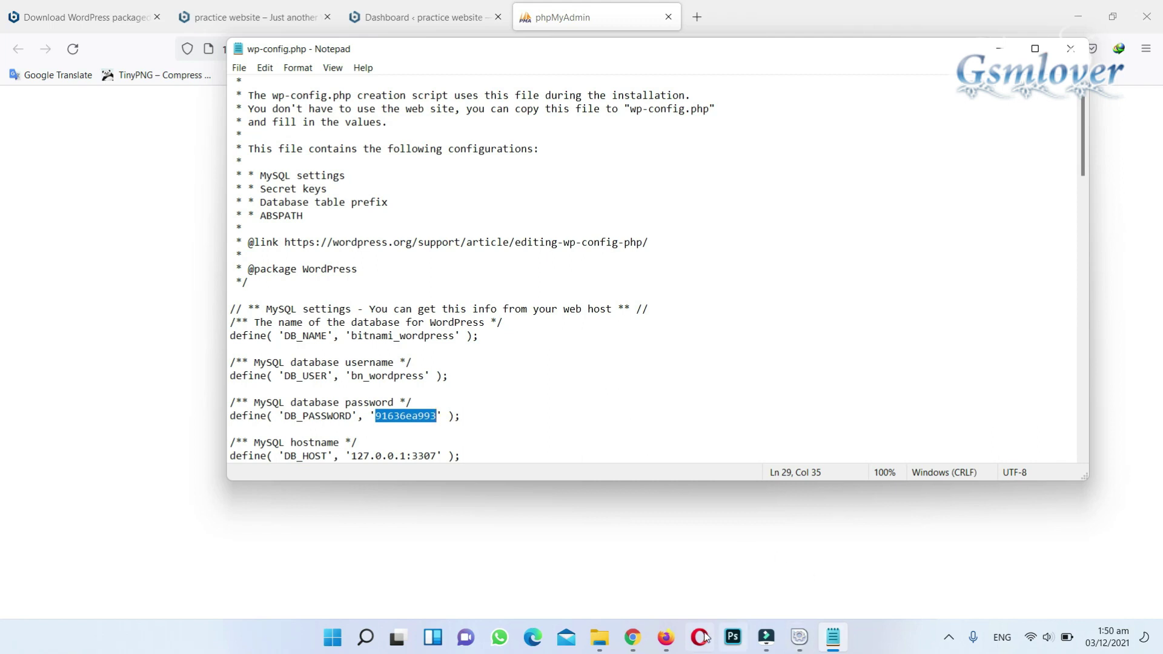
click(666, 638)
click(586, 354)
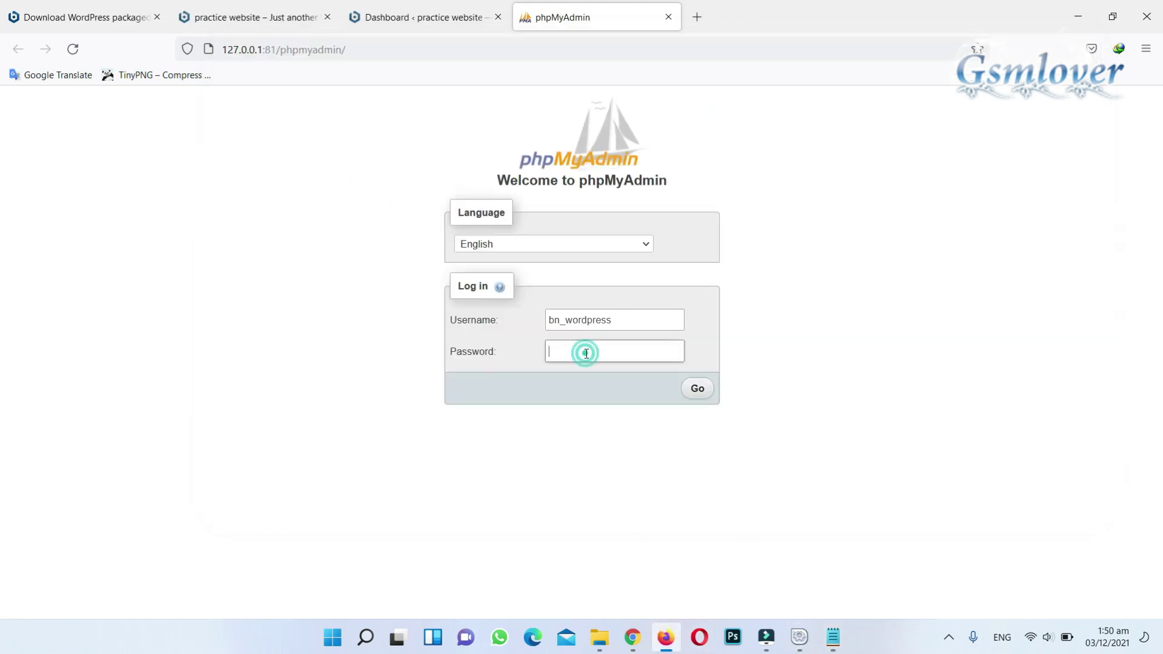
key(ctrl+v)
click(698, 388)
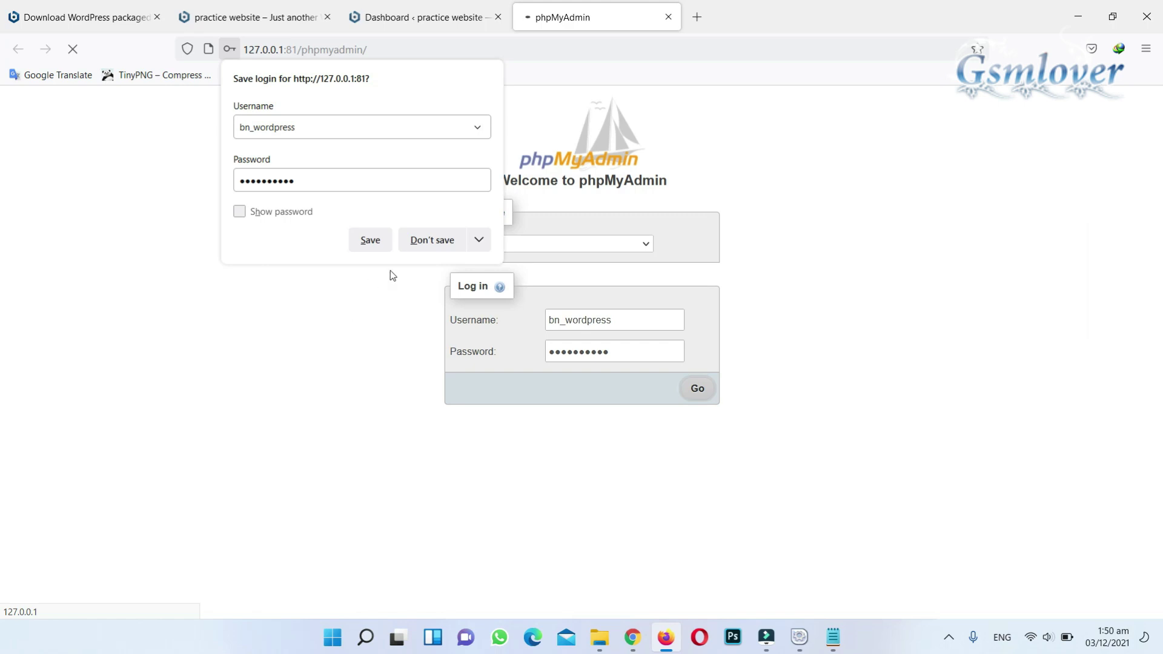
click(419, 242)
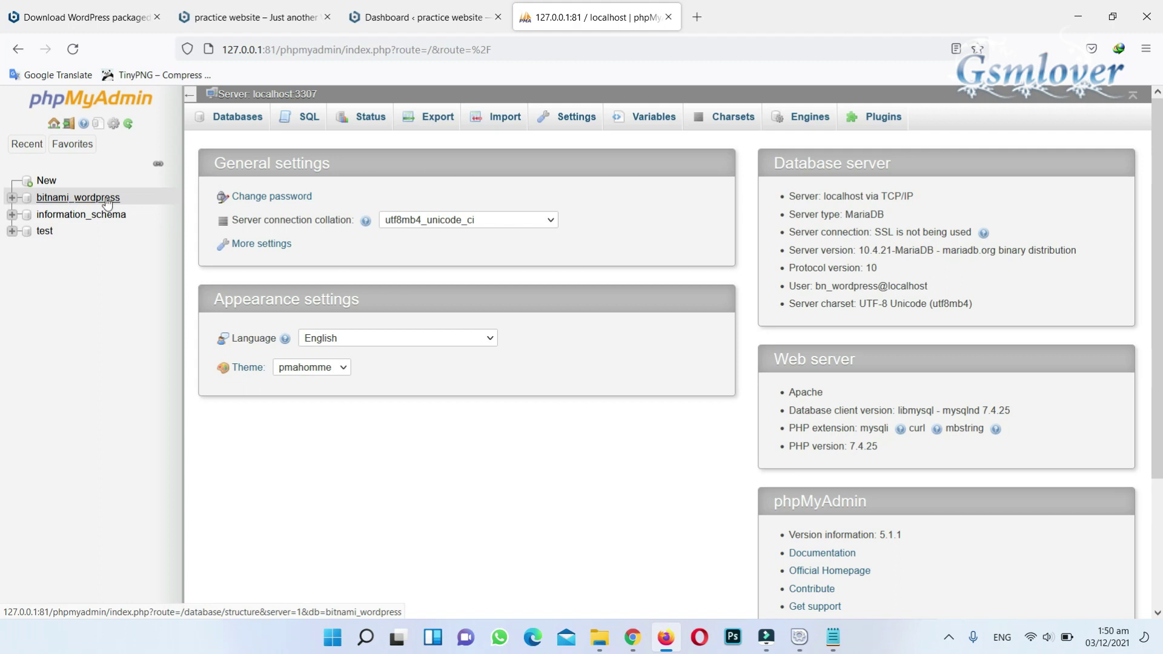
- Select bitnami_wordpress in the left navigation panel to list its 12 wp_ tables
click(77, 201)
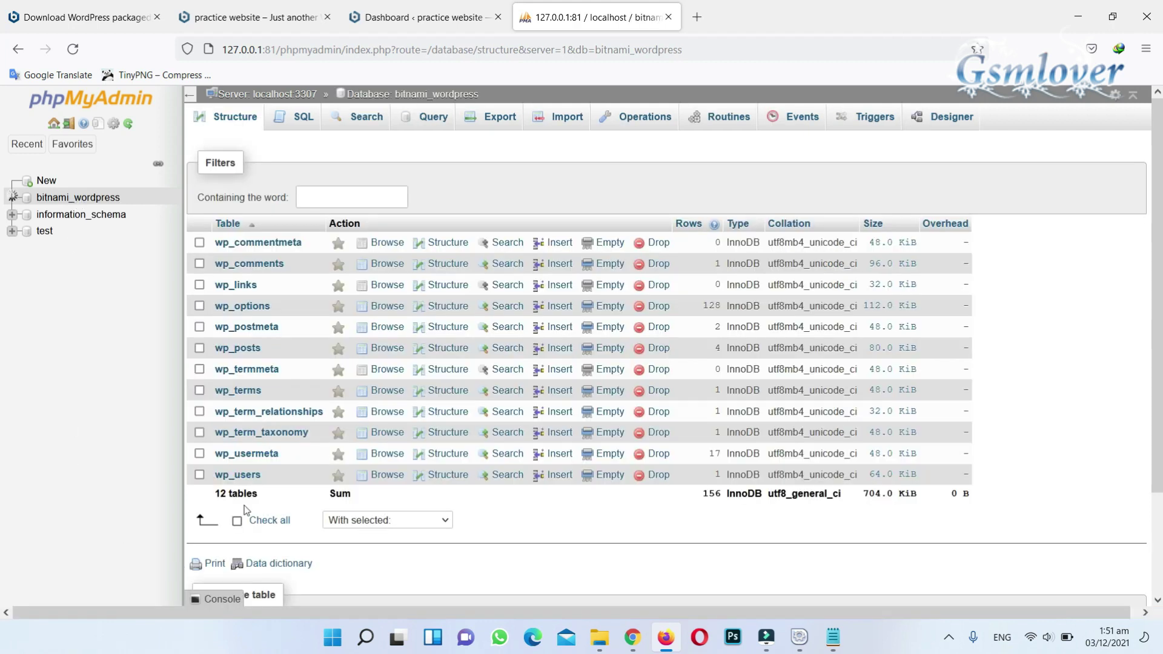
- Highlight the 12-tables total in the Structure view, then clear the highlight
double_click(219, 494)
drag(219, 494, 261, 495)
click(266, 498)
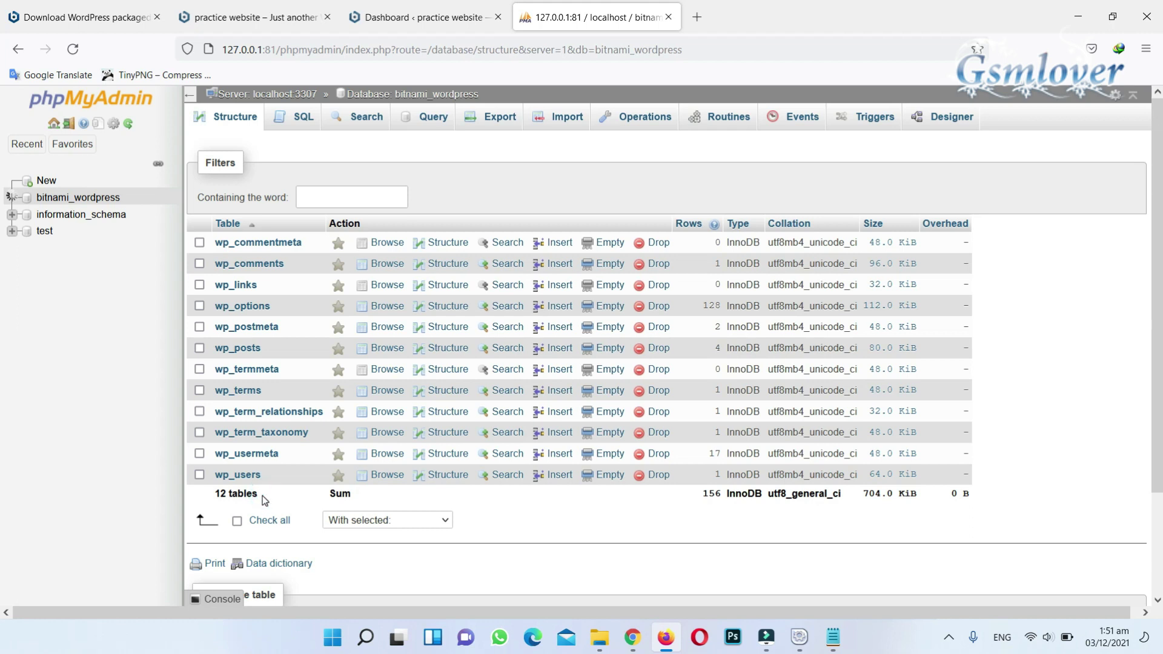